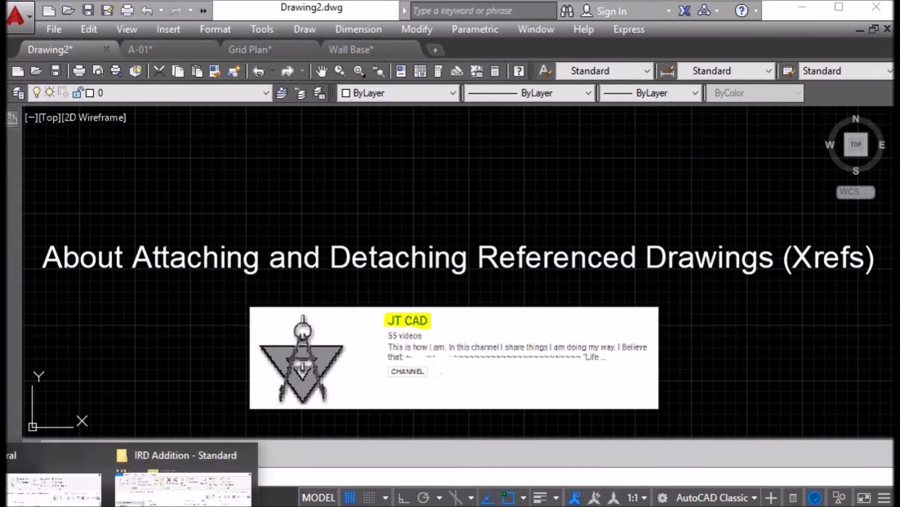
# Bring forward the Explorer window listing the Architectural sheet set drawings A-01 through S-04
pyautogui.click(50, 482)
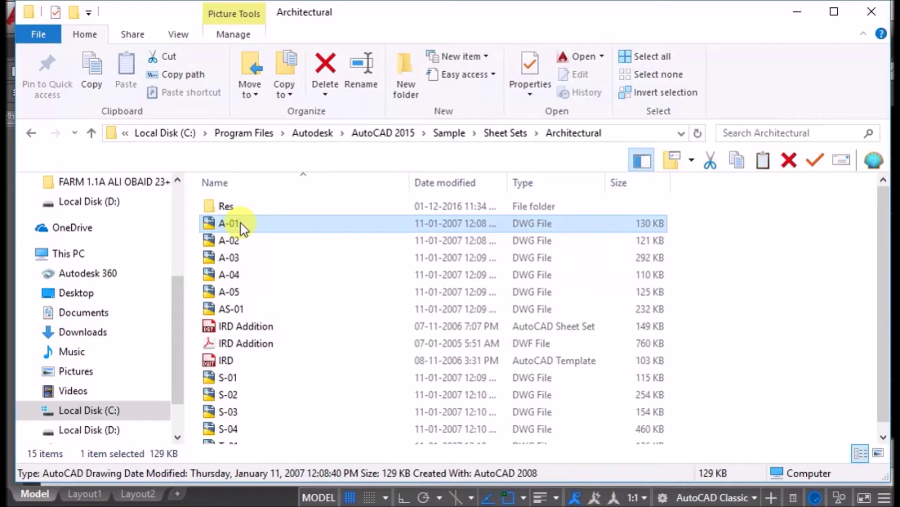
# Switch to the IRD Addition - Standard folder and open Grid Plan.dwg
pyautogui.click(798, 11)
pyautogui.click(154, 454)
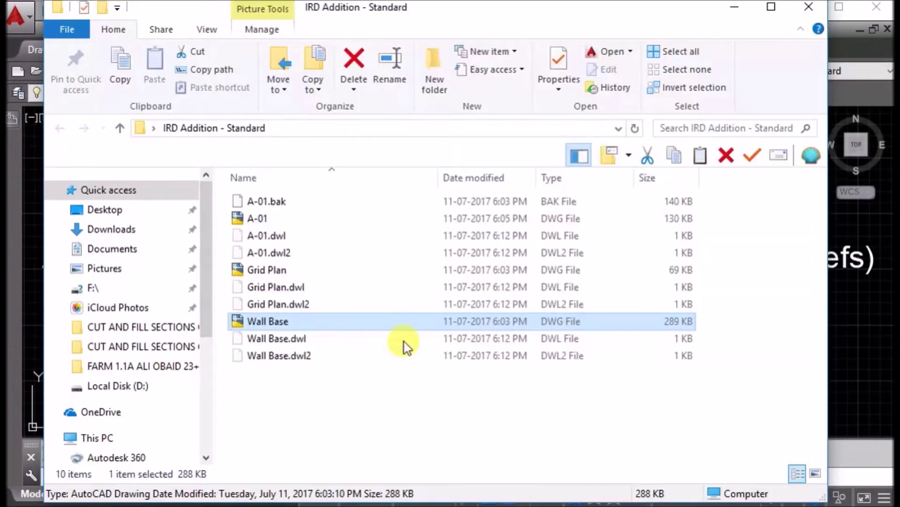
pyautogui.click(266, 219)
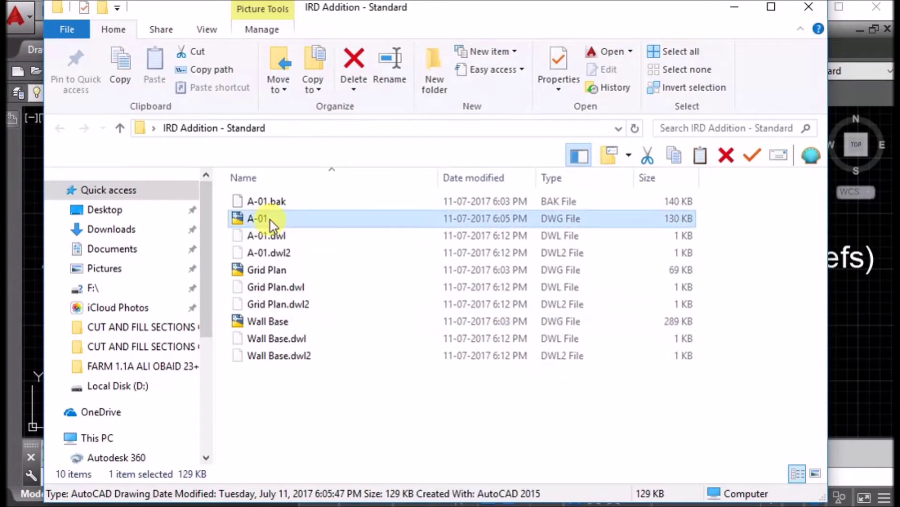
pyautogui.click(281, 271)
pyautogui.click(280, 320)
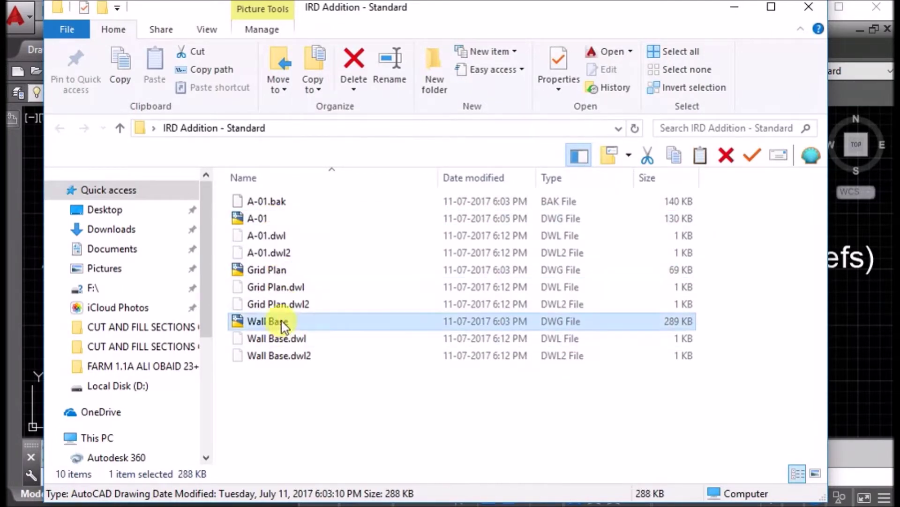
pyautogui.doubleClick(275, 271)
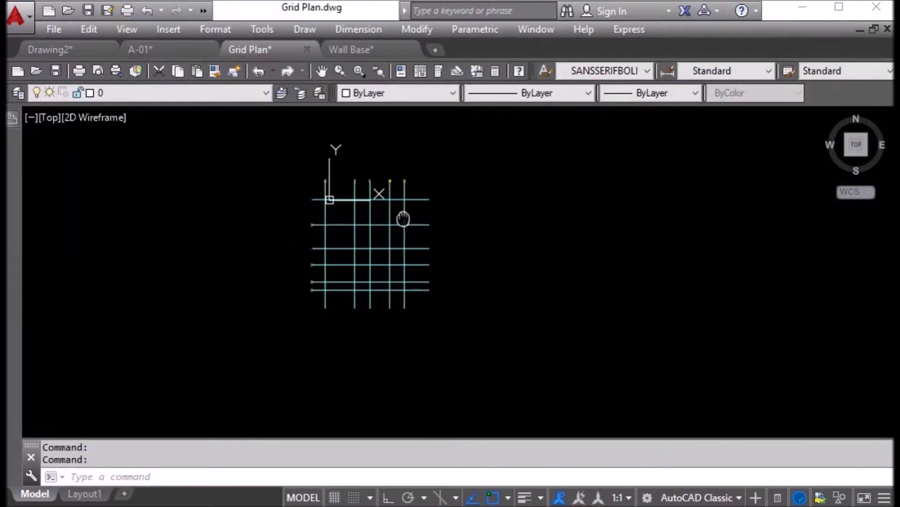
# Open Wall Base.dwg from the IRD Addition - Standard folder
pyautogui.scroll(4, 322, 224)
pyautogui.scroll(-2, 237, 136)
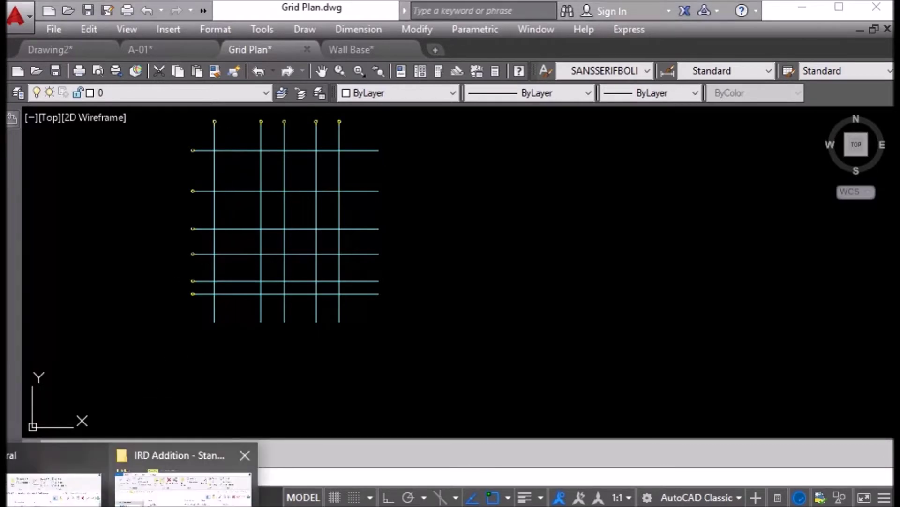
pyautogui.click(183, 481)
pyautogui.click(279, 323)
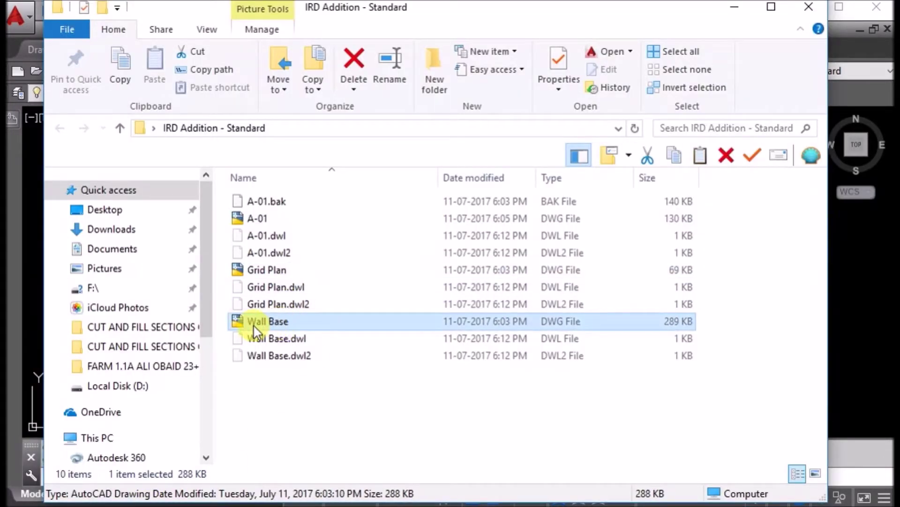
pyautogui.doubleClick(238, 321)
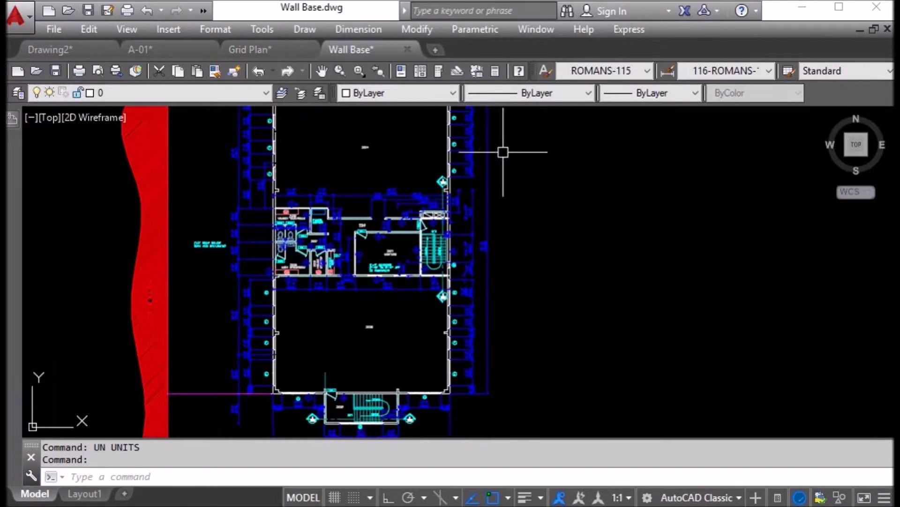
# Pan around the Wall Base floor plan, then return to Grid Plan
pyautogui.moveTo(271, 141); pyautogui.dragTo(323, 182, button='middle')
pyautogui.moveTo(477, 373); pyautogui.dragTo(478, 321, button='middle')
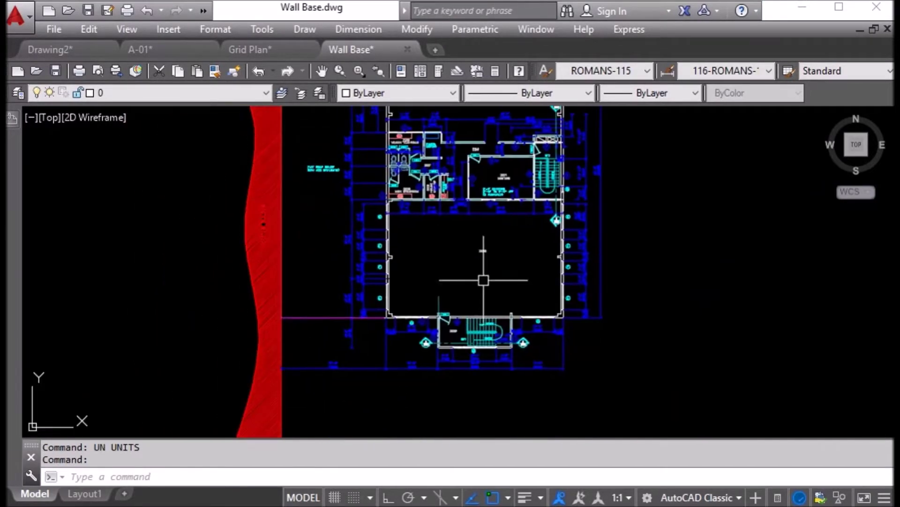
pyautogui.moveTo(493, 167); pyautogui.dragTo(303, 235, button='middle')
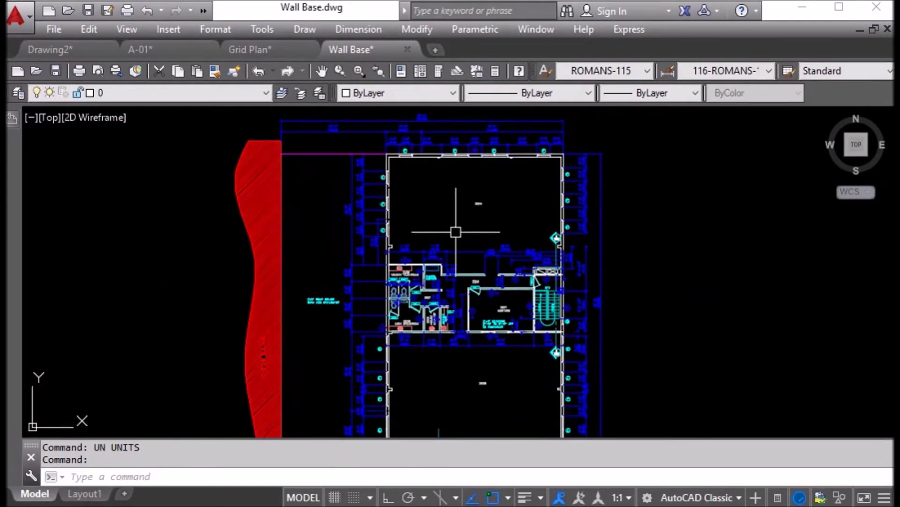
pyautogui.moveTo(382, 204); pyautogui.dragTo(459, 189, button='middle')
pyautogui.moveTo(543, 200); pyautogui.dragTo(462, 201, button='middle')
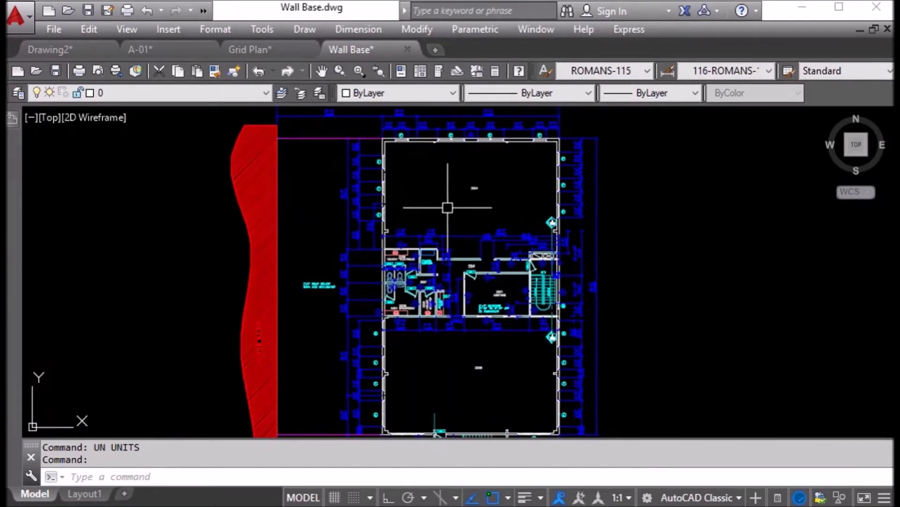
pyautogui.click(272, 48)
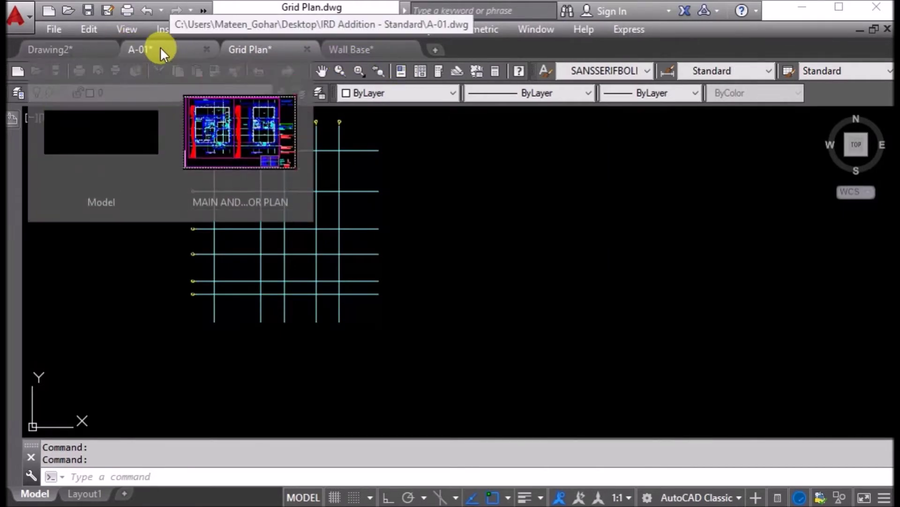
# Check that A-01's model space is empty, then go back to Grid Plan
pyautogui.click(159, 48)
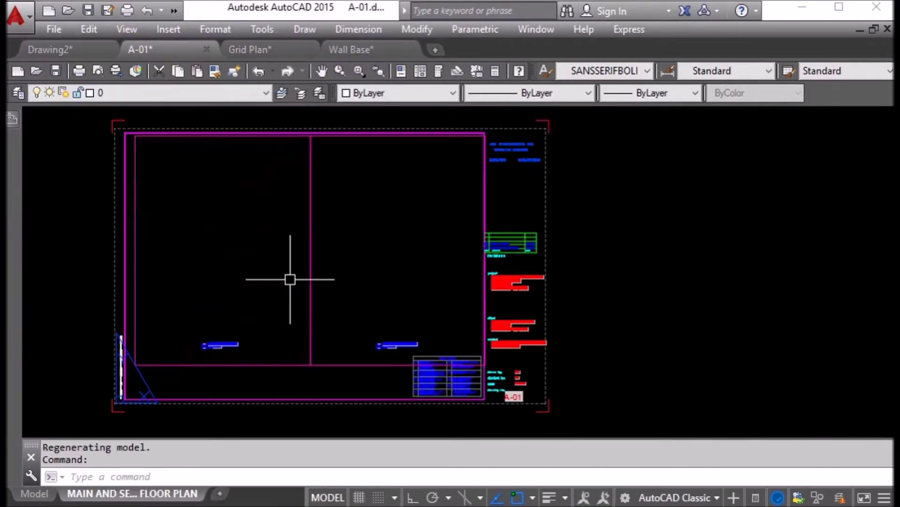
pyautogui.click(29, 493)
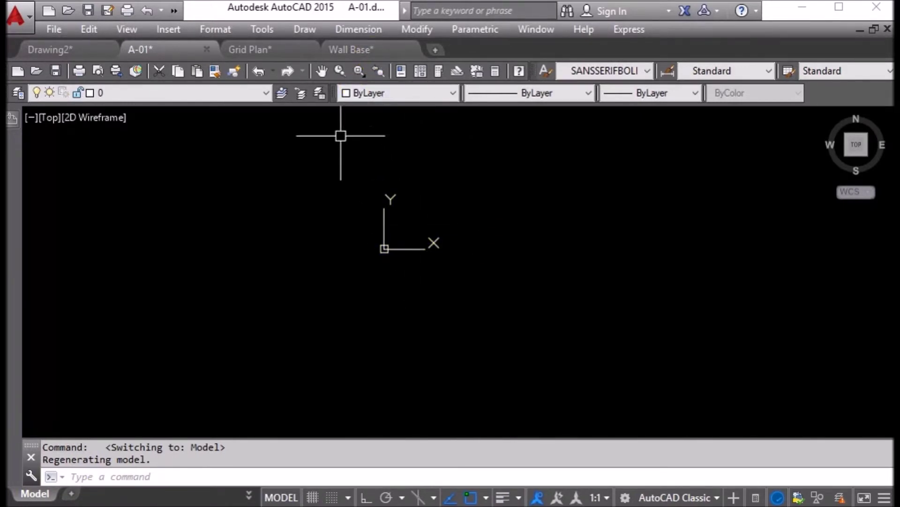
pyautogui.click(260, 51)
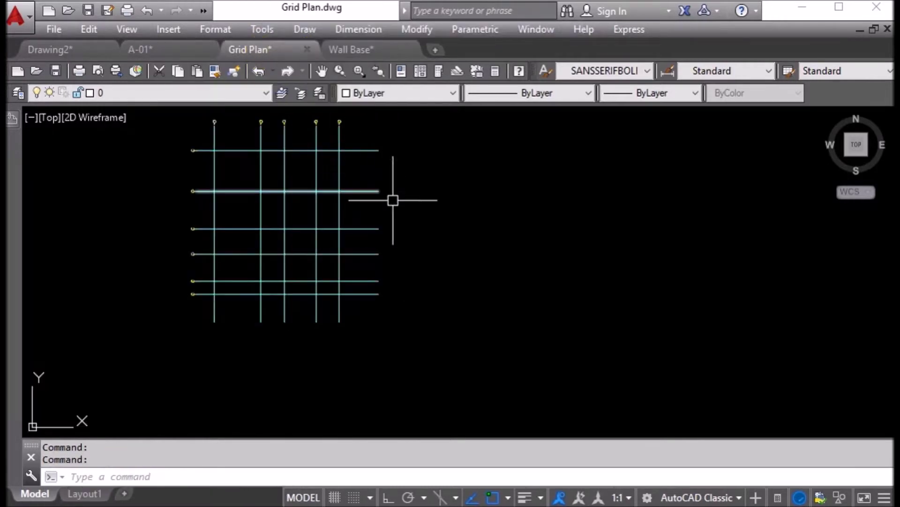
# Check Grid Plan's drawing units are Architectural in inches, closing without changes
pyautogui.moveTo(283, 203); pyautogui.dragTo(360, 253, button='middle')
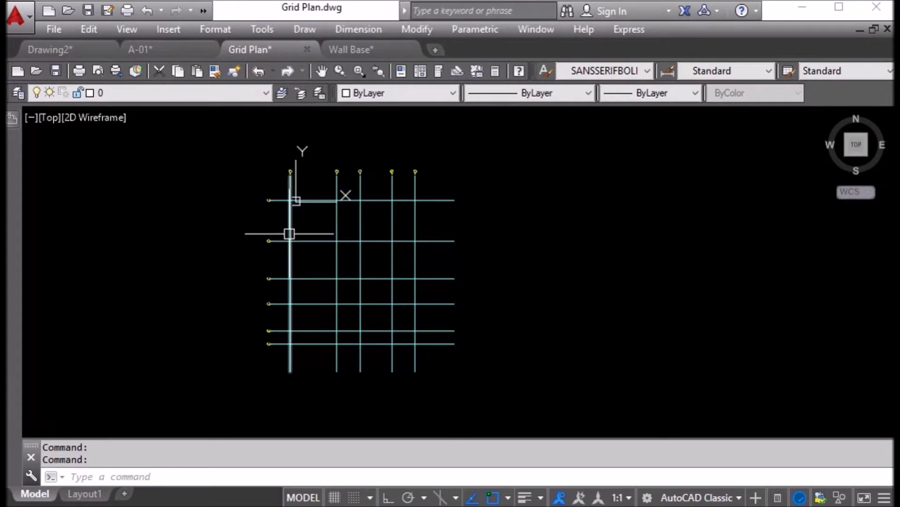
pyautogui.write('n')
pyautogui.press('Return')
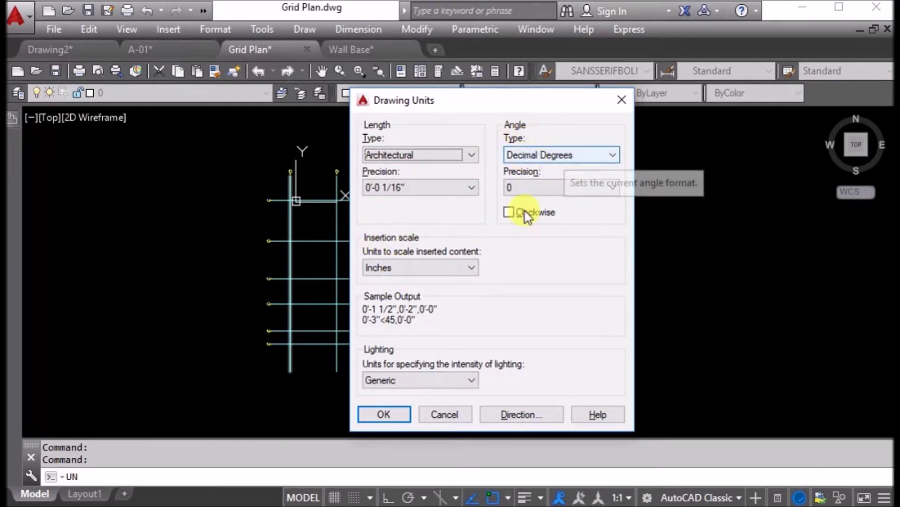
pyautogui.click(445, 413)
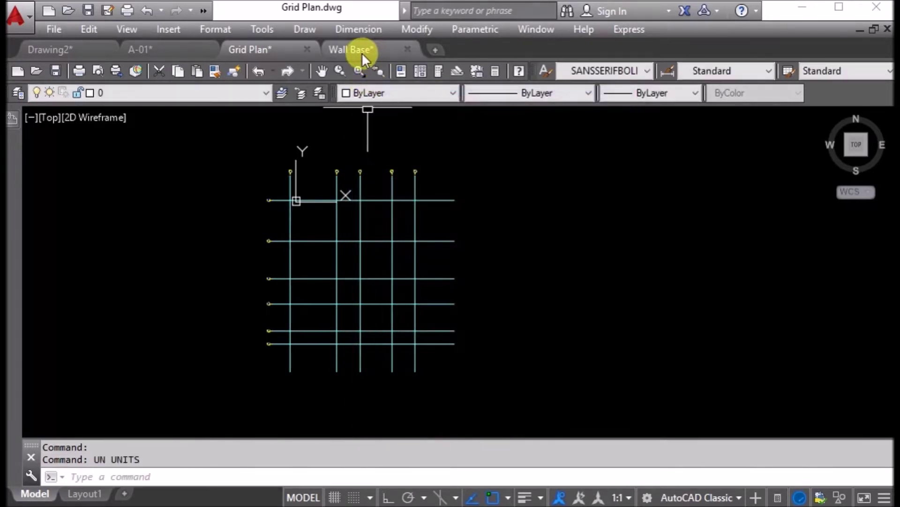
# Verify Wall Base also uses Architectural inch units, then switch to A-01
pyautogui.click(362, 52)
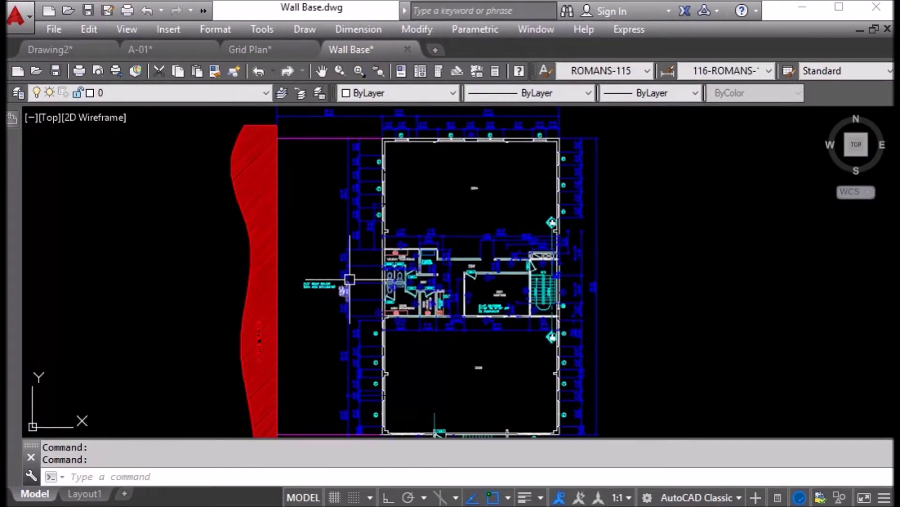
pyautogui.write('u')
pyautogui.press('Return')
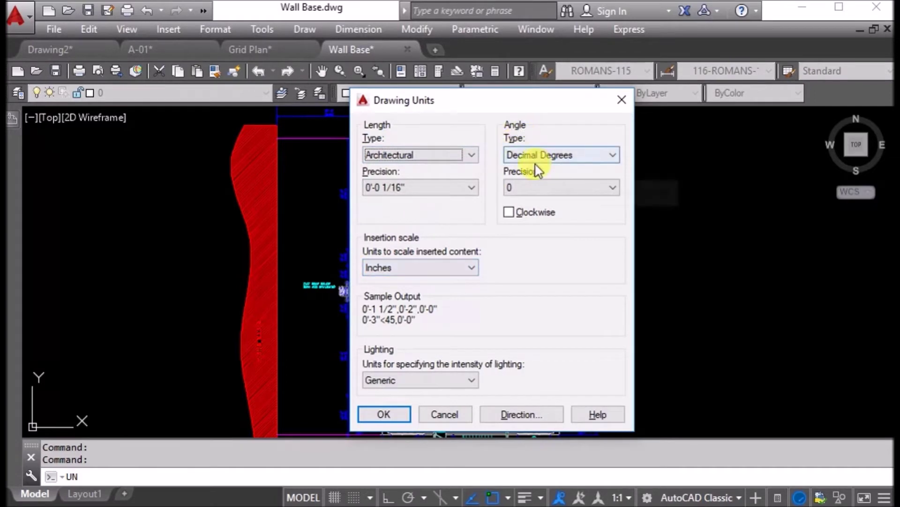
pyautogui.click(443, 415)
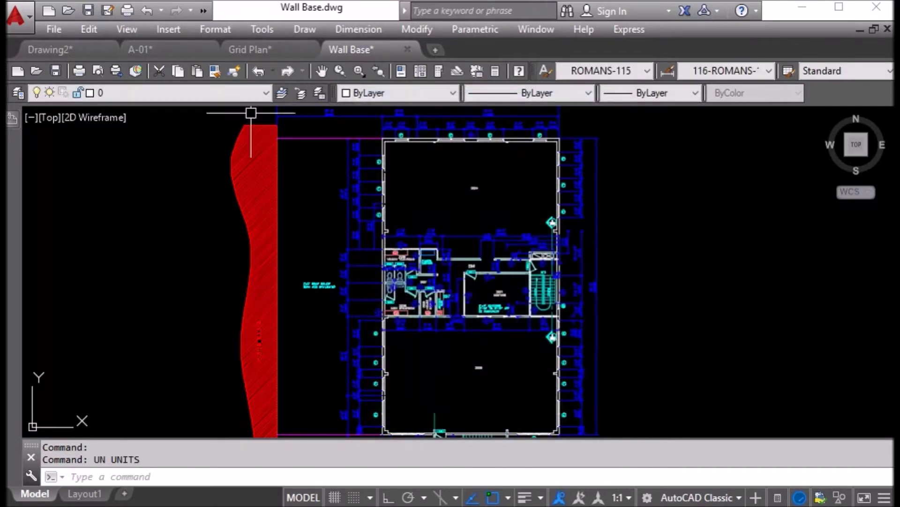
pyautogui.moveTo(280, 53)
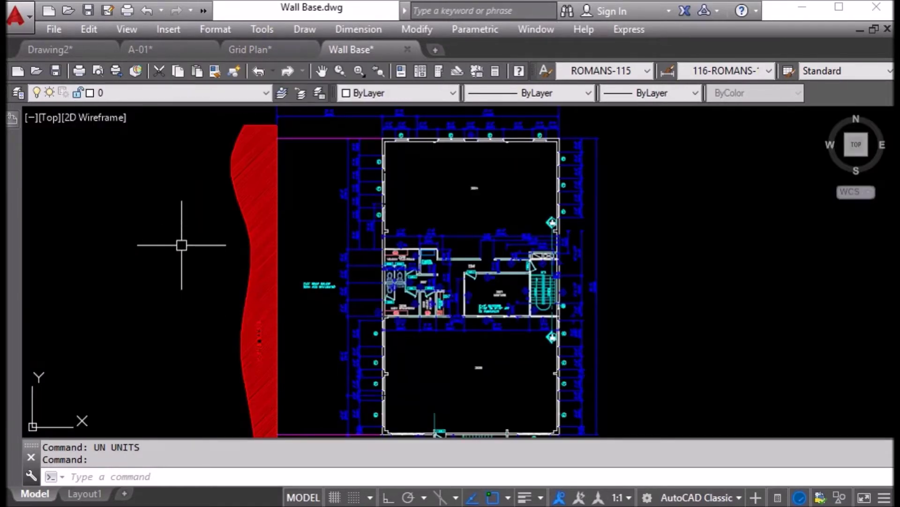
pyautogui.click(169, 49)
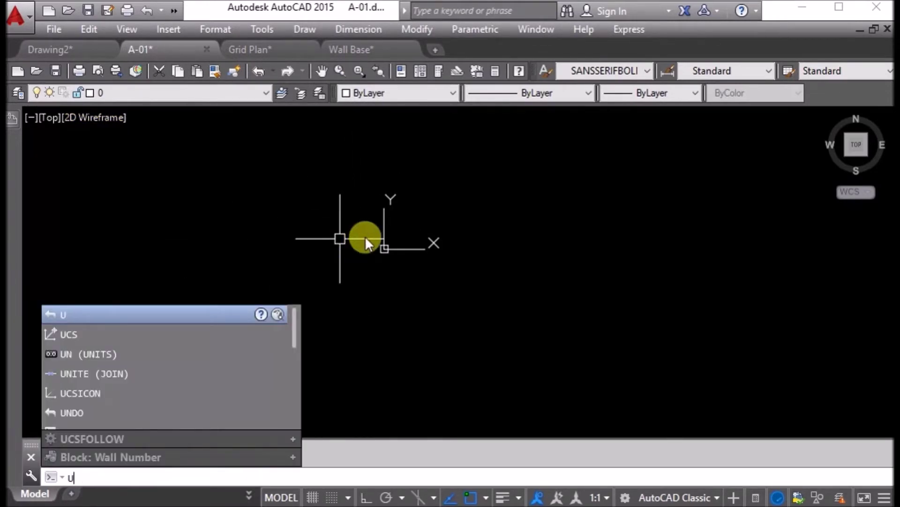
# Confirm A-01 uses Architectural inch units and open External References with XR
pyautogui.write('n')
pyautogui.press('Return')
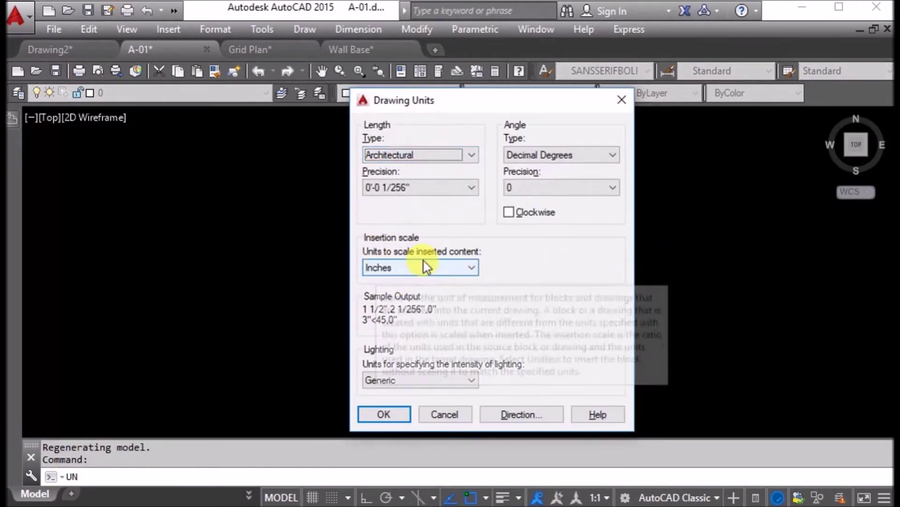
pyautogui.click(384, 415)
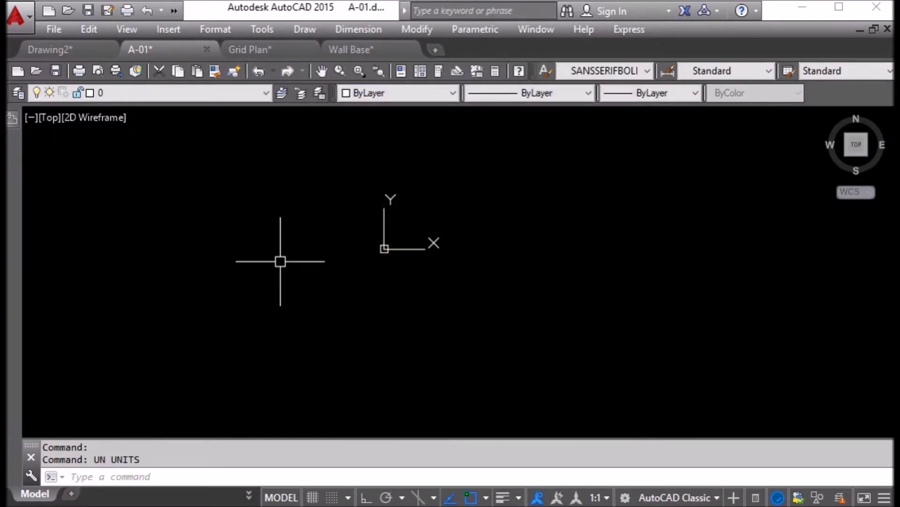
pyautogui.write('xr')
pyautogui.press('Return')
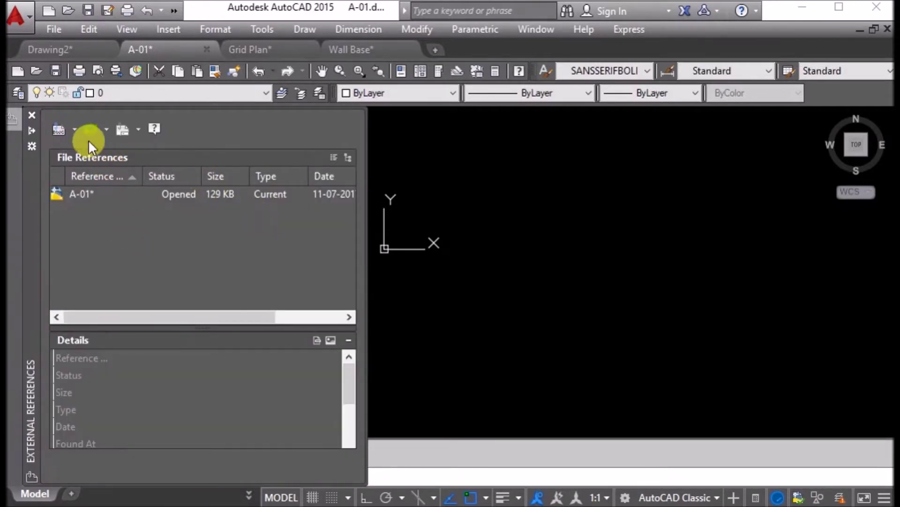
# Choose Attach DWG and select Grid Plan as the reference file
pyautogui.click(75, 130)
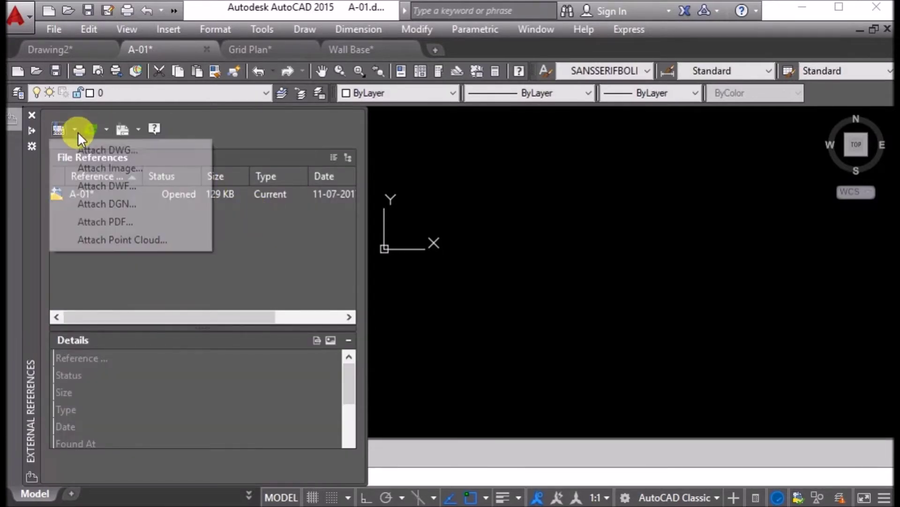
pyautogui.click(105, 151)
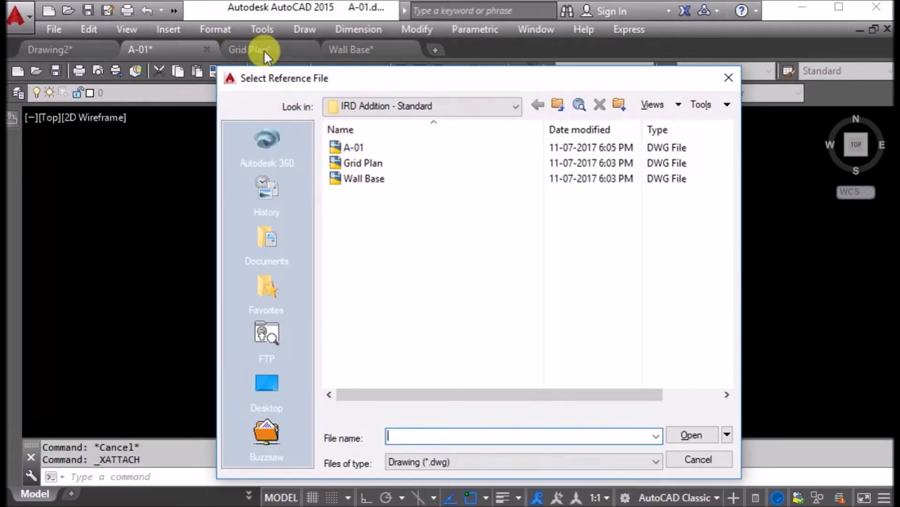
pyautogui.click(352, 163)
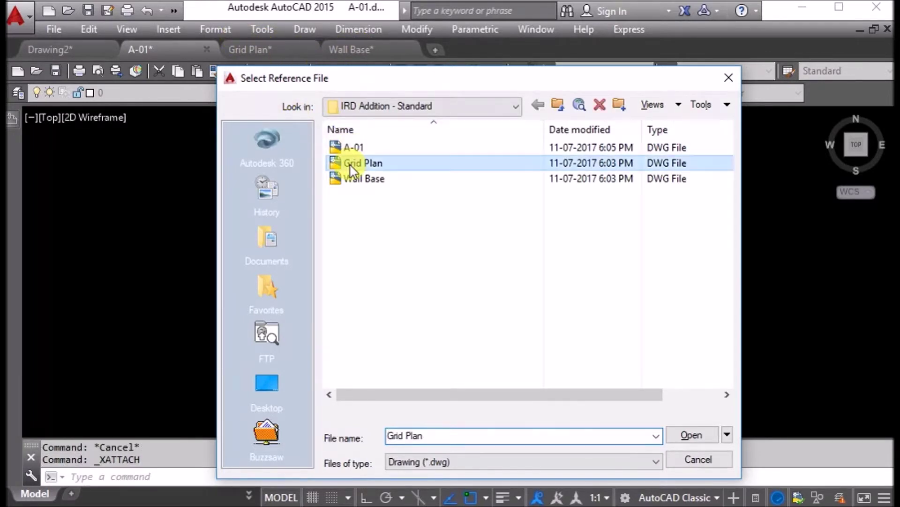
pyautogui.click(690, 436)
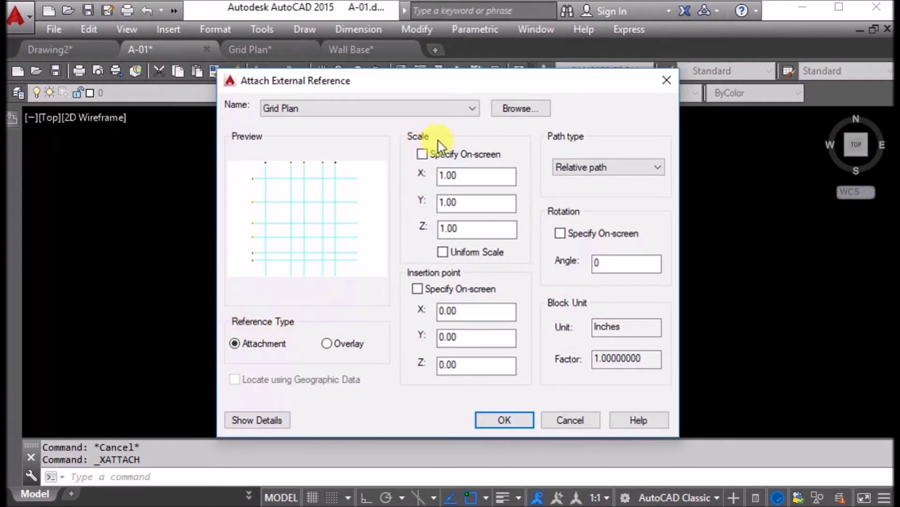
# Keep scale 1.00 and insertion point 0,0,0 typed in, and set reference type to Overlay
pyautogui.doubleClick(464, 177)
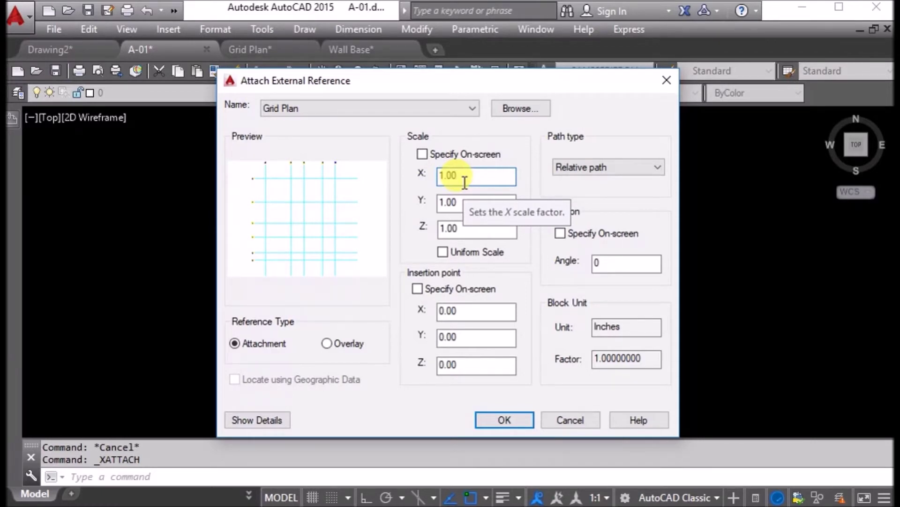
pyautogui.click(464, 181)
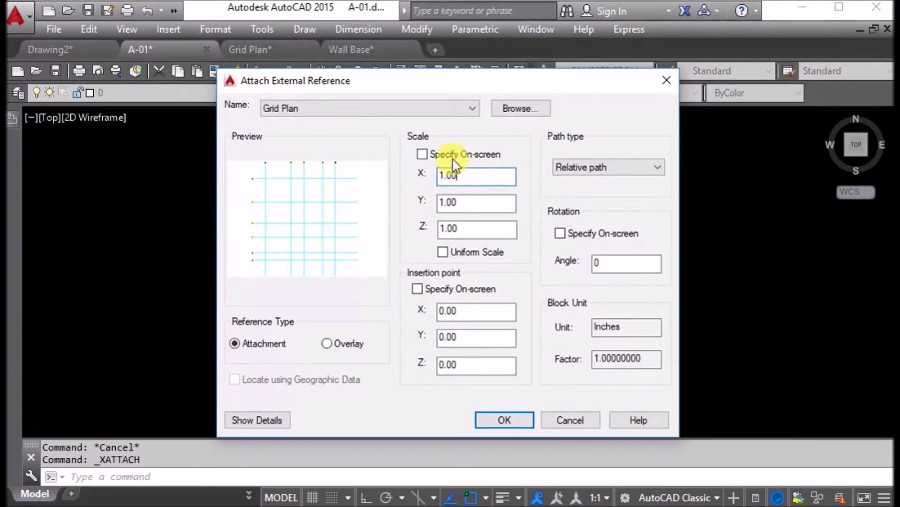
pyautogui.click(422, 155)
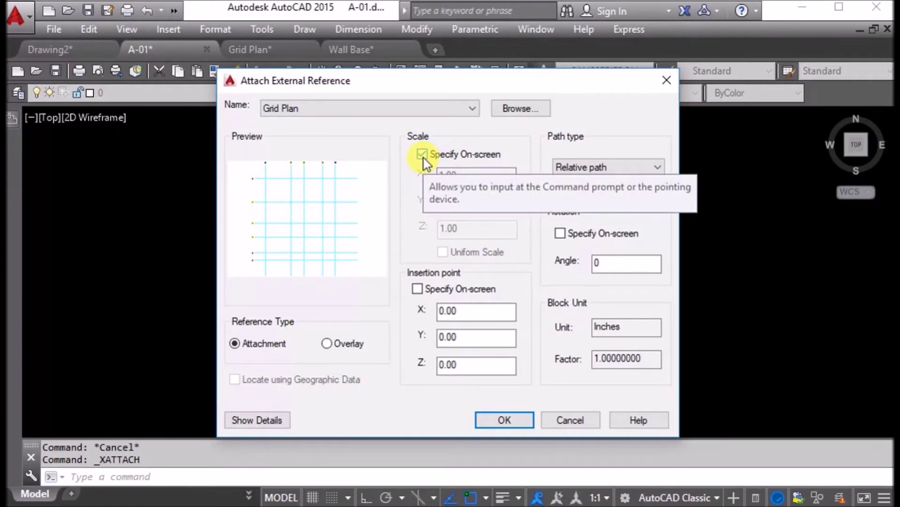
pyautogui.click(422, 155)
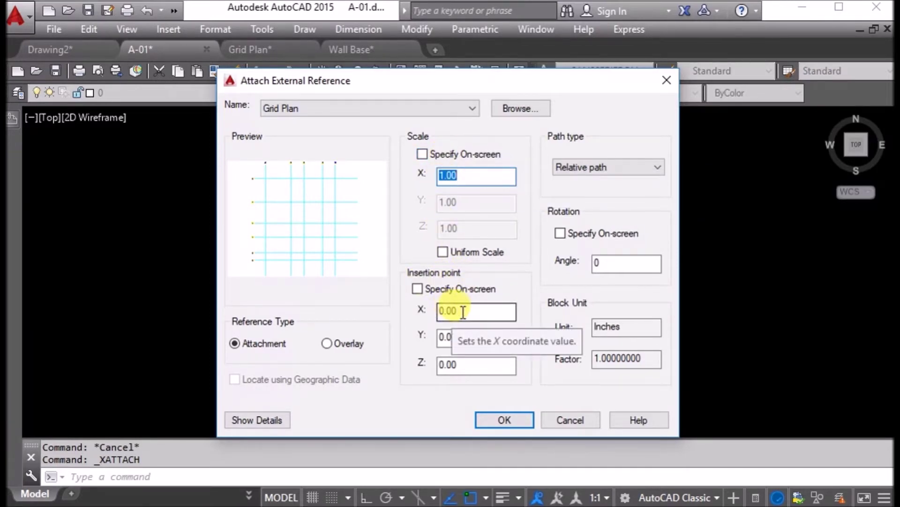
pyautogui.click(418, 290)
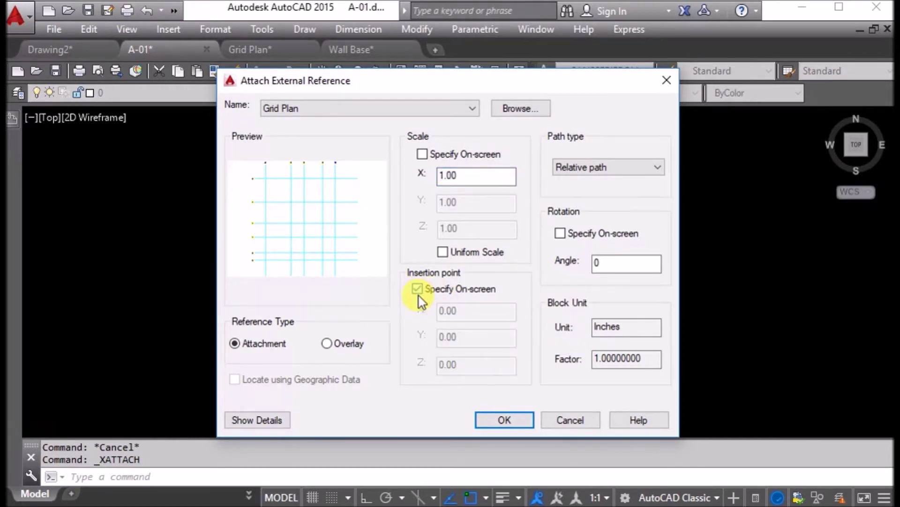
pyautogui.click(417, 289)
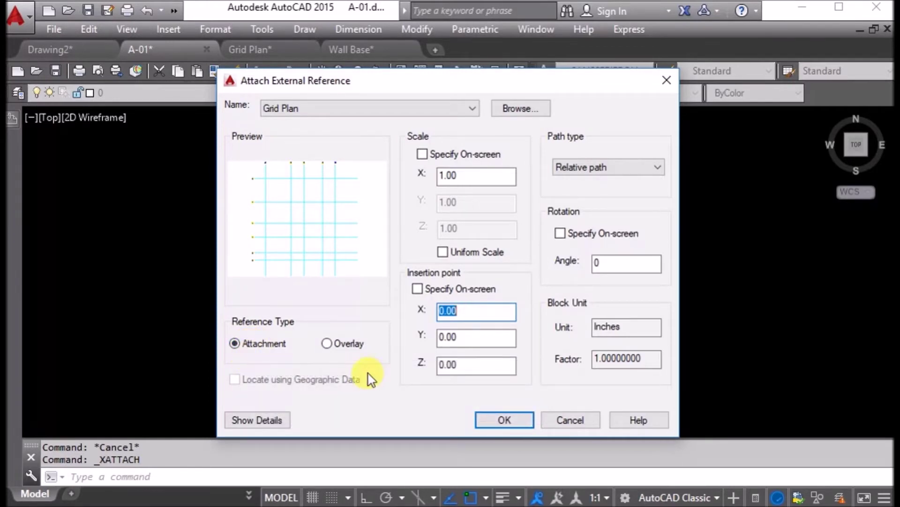
pyautogui.click(353, 344)
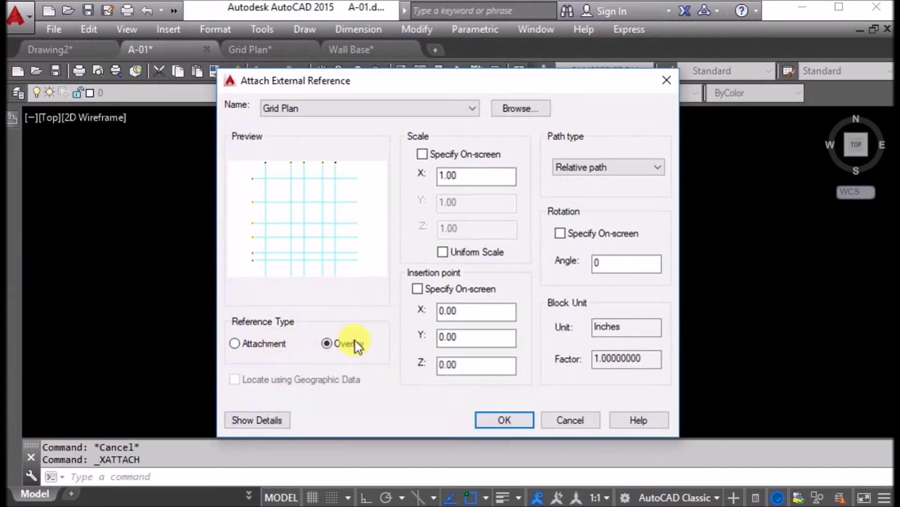
# Overlay Grid Plan into A-01, dismiss the unreconciled layers notice, and select the xref
pyautogui.click(514, 420)
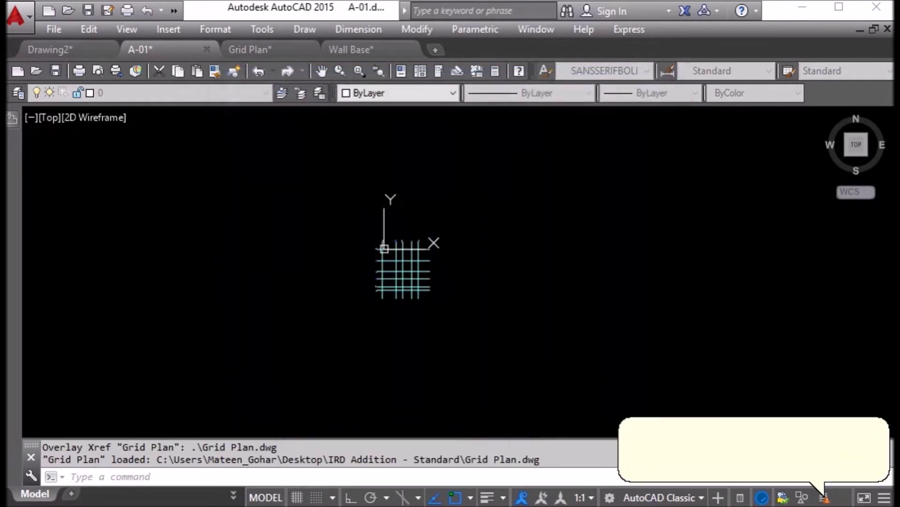
pyautogui.moveTo(406, 285); pyautogui.dragTo(356, 292, button='middle')
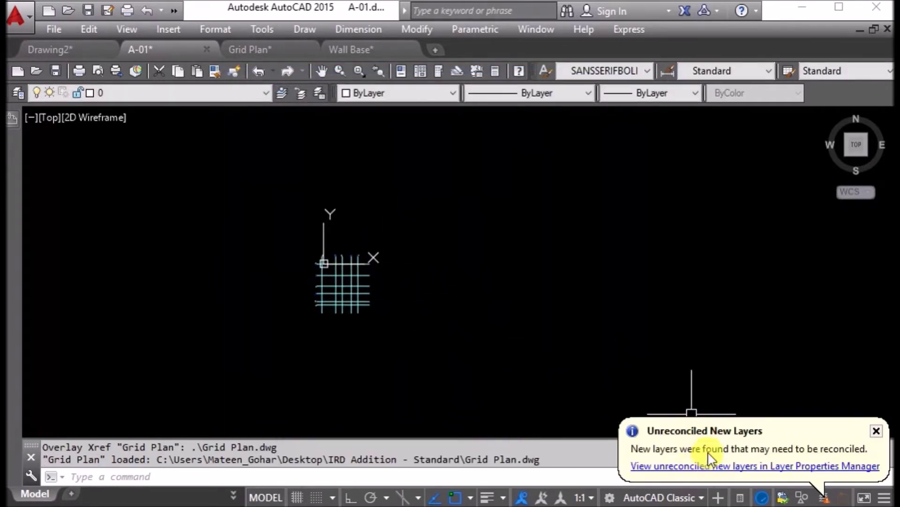
pyautogui.click(877, 431)
pyautogui.scroll(4, 370, 292)
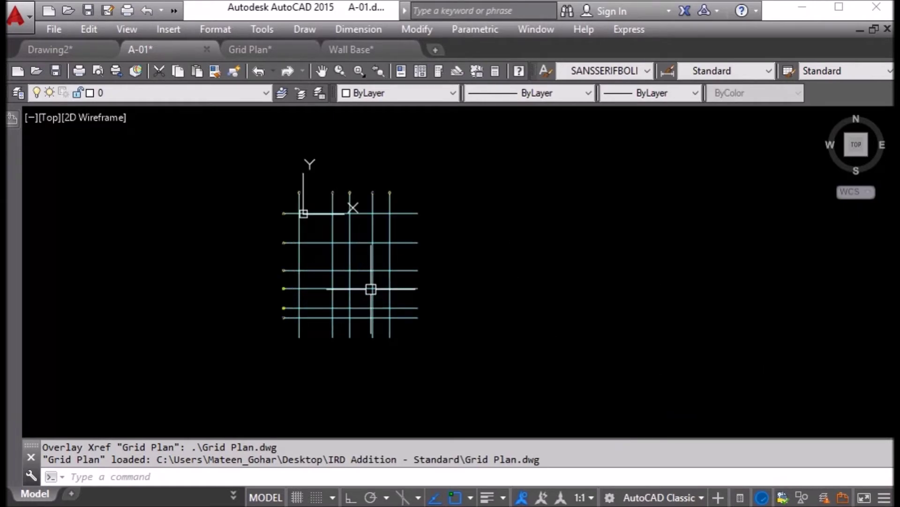
pyautogui.click(348, 261)
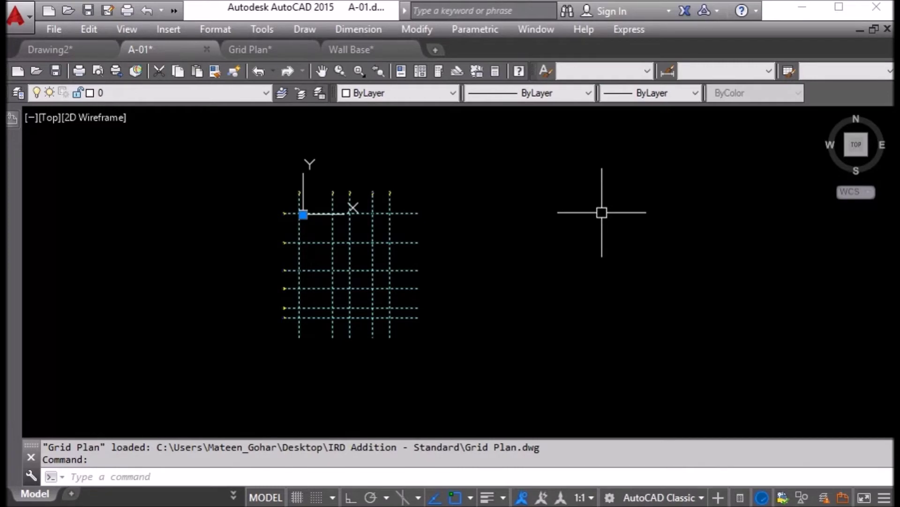
pyautogui.hotkey('ctrl', '1')
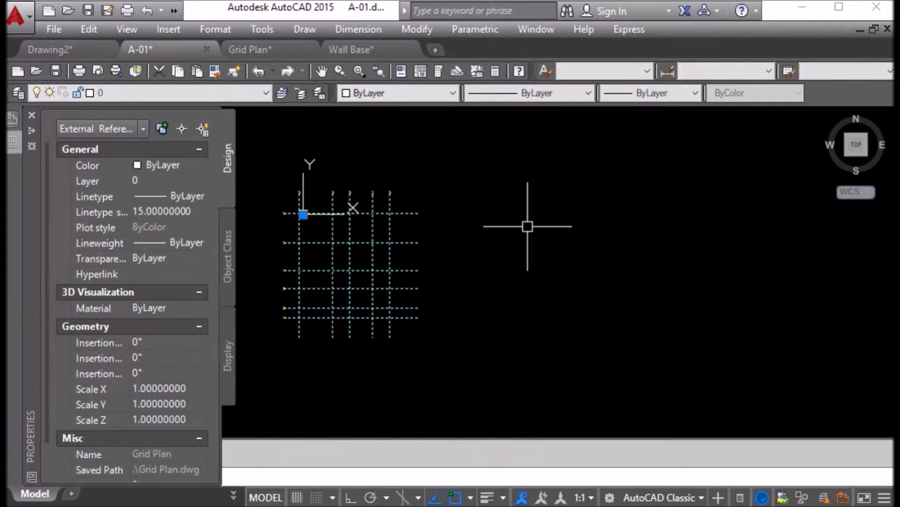
pyautogui.click(143, 129)
pyautogui.hotkey('ctrl', '1')
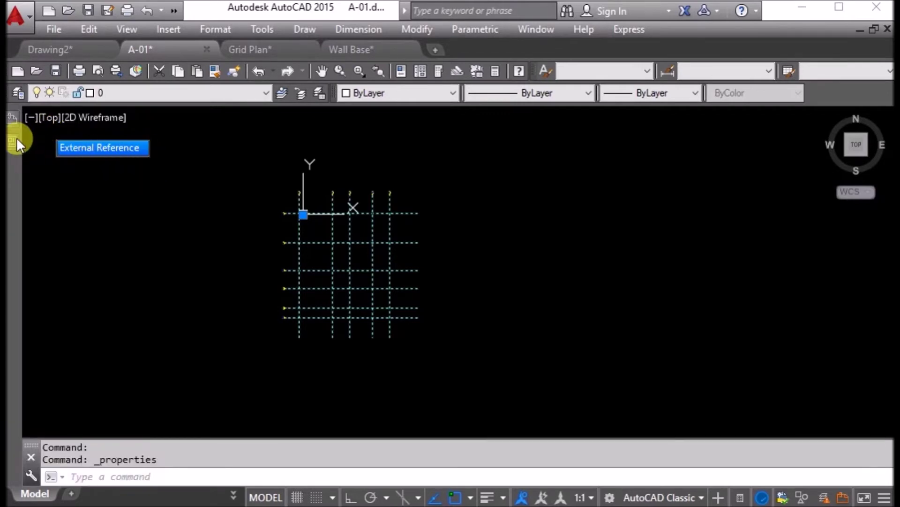
pyautogui.moveTo(12, 138)
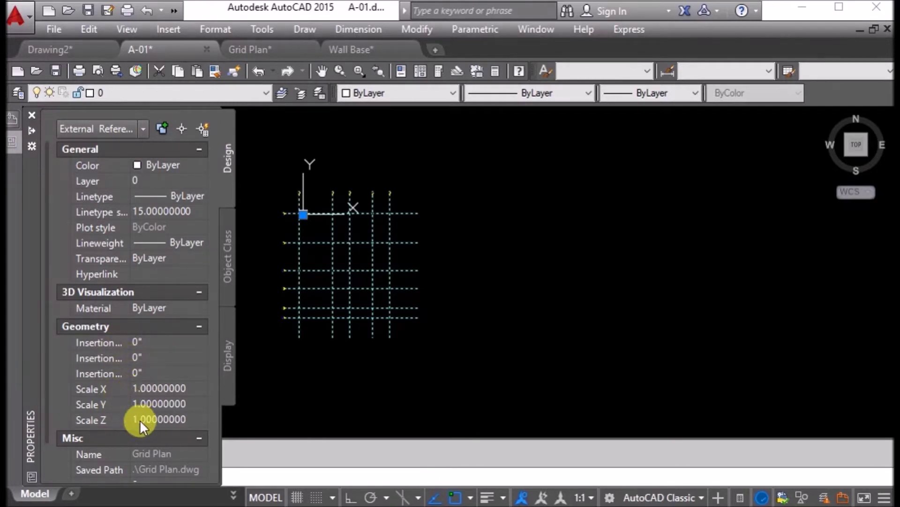
pyautogui.scroll(-3, 151, 413)
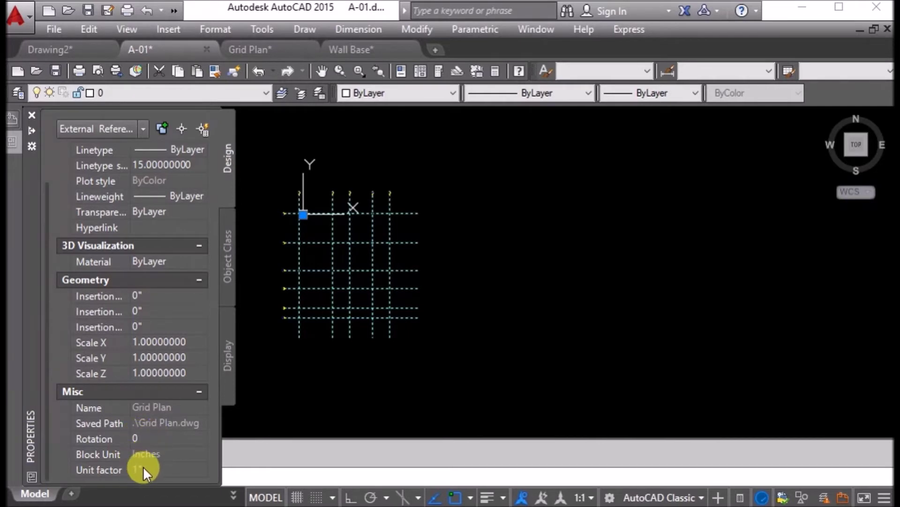
pyautogui.click(30, 115)
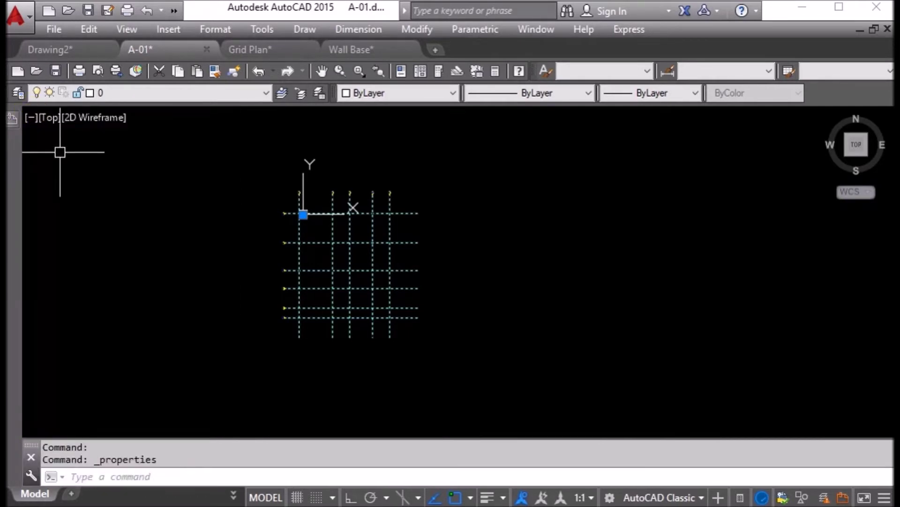
# From External References, choose Attach DWG and pick Wall Base as the reference file
pyautogui.moveTo(11, 122)
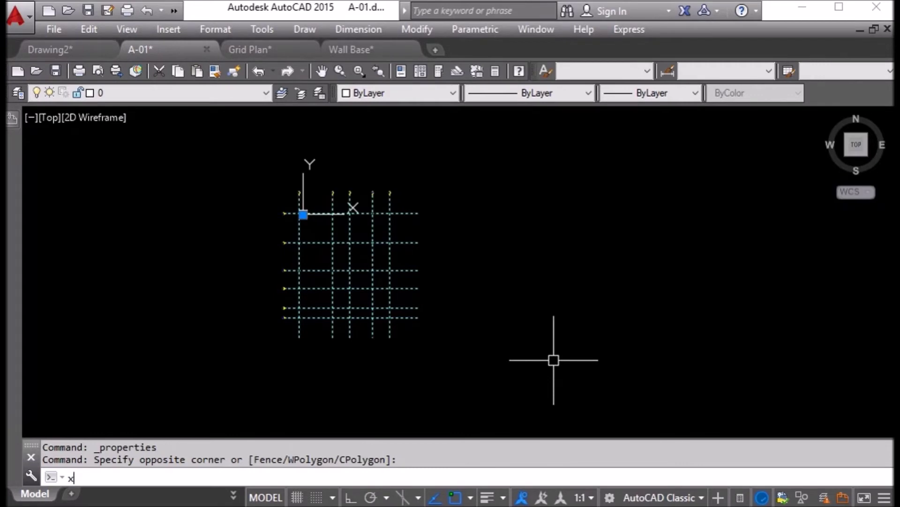
pyautogui.press('Return')
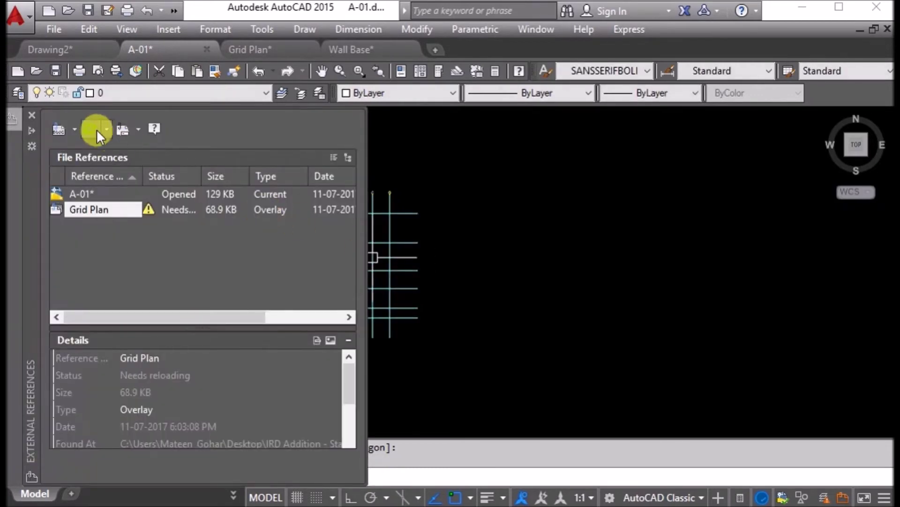
pyautogui.click(76, 124)
pyautogui.click(95, 149)
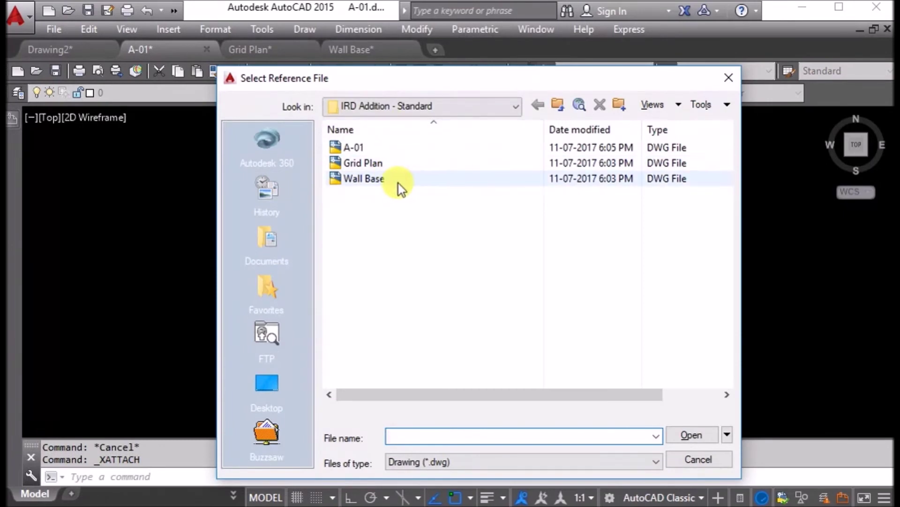
pyautogui.click(393, 181)
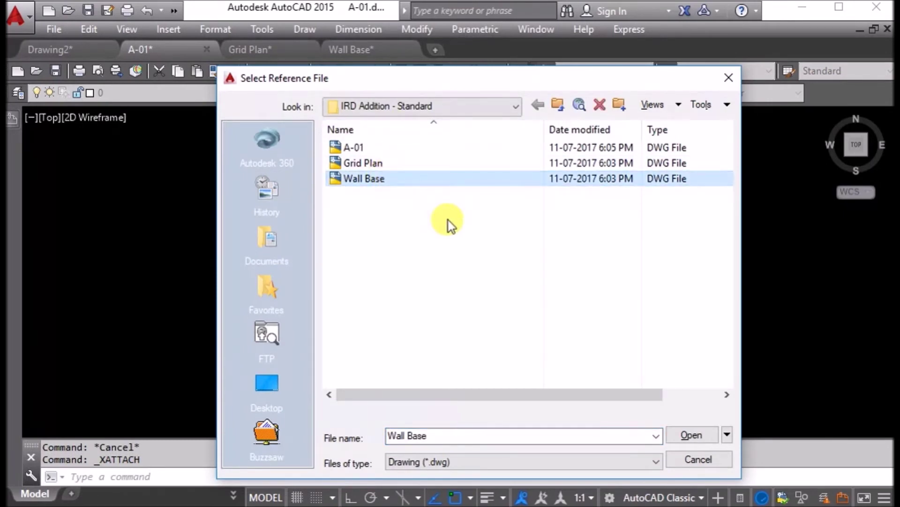
pyautogui.click(694, 432)
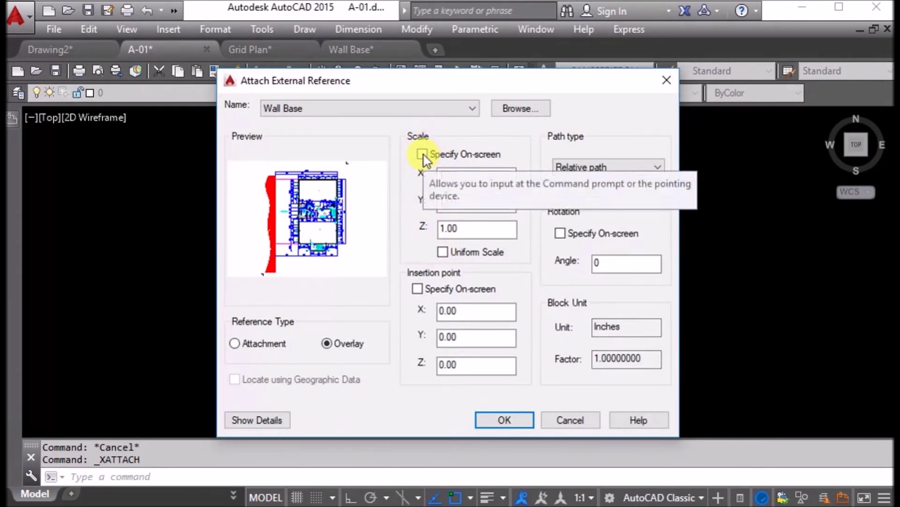
# Attach Wall Base as an Overlay, with scale and insertion point specified on screen
pyautogui.click(422, 155)
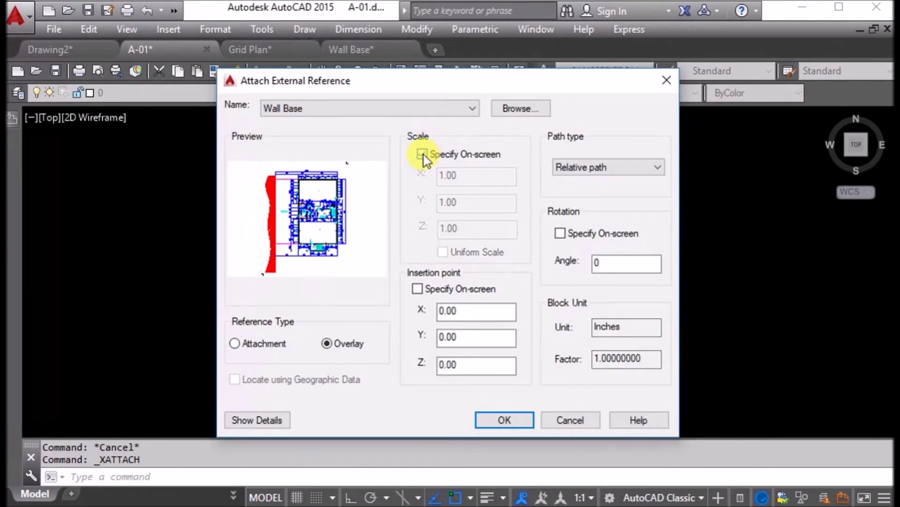
pyautogui.click(417, 289)
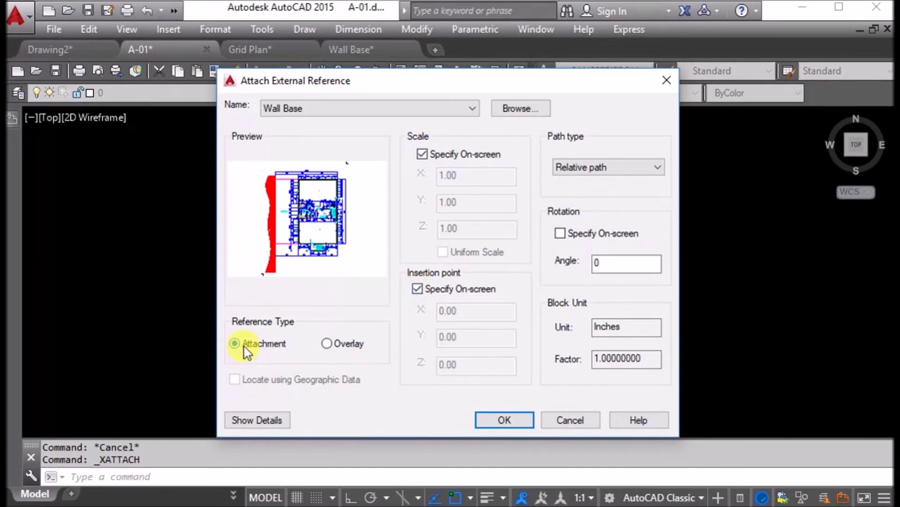
pyautogui.click(347, 344)
pyautogui.moveTo(274, 344)
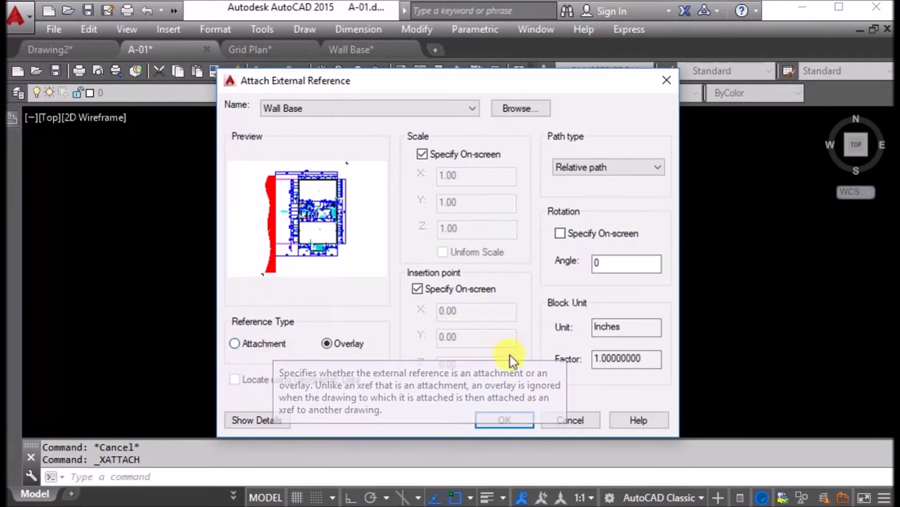
pyautogui.click(507, 413)
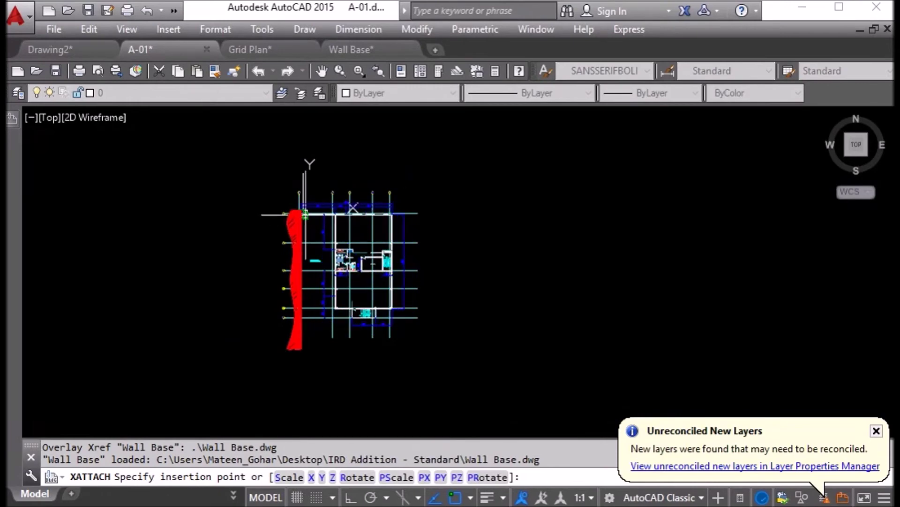
# Insert Wall Base at 0,0,0 with X and Y scale 1, then go to Grid Plan.dwg
pyautogui.write('0,0,0')
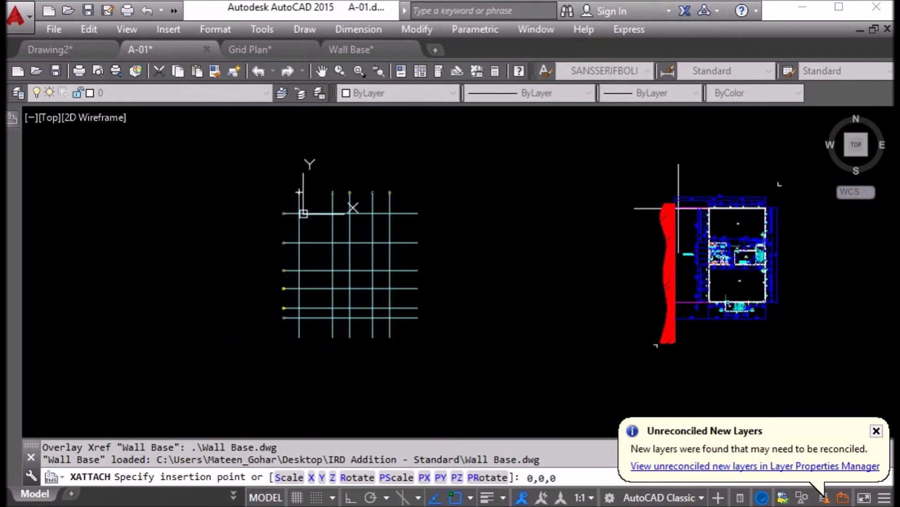
pyautogui.press('Return')
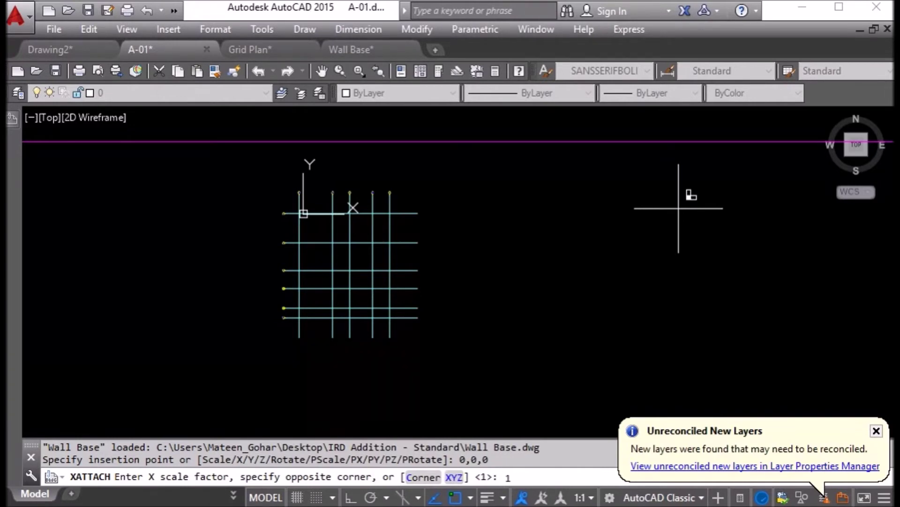
pyautogui.press('Return')
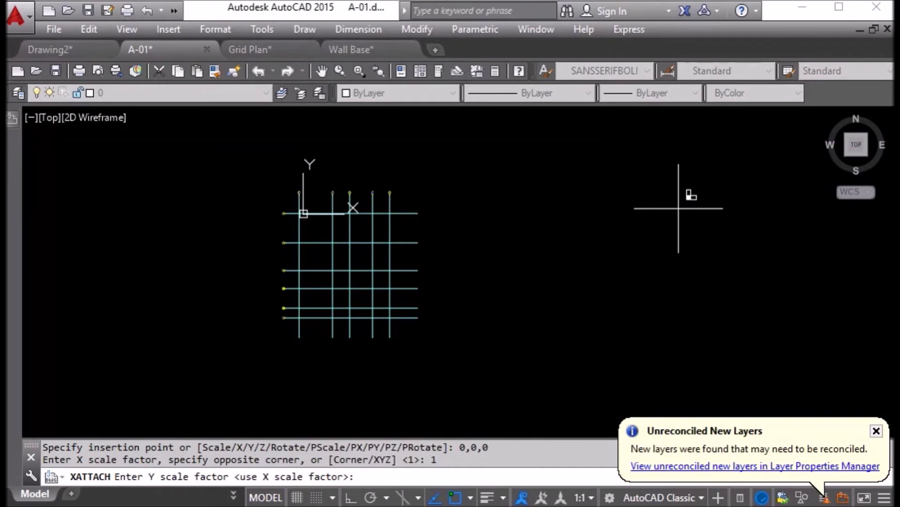
pyautogui.press('Return')
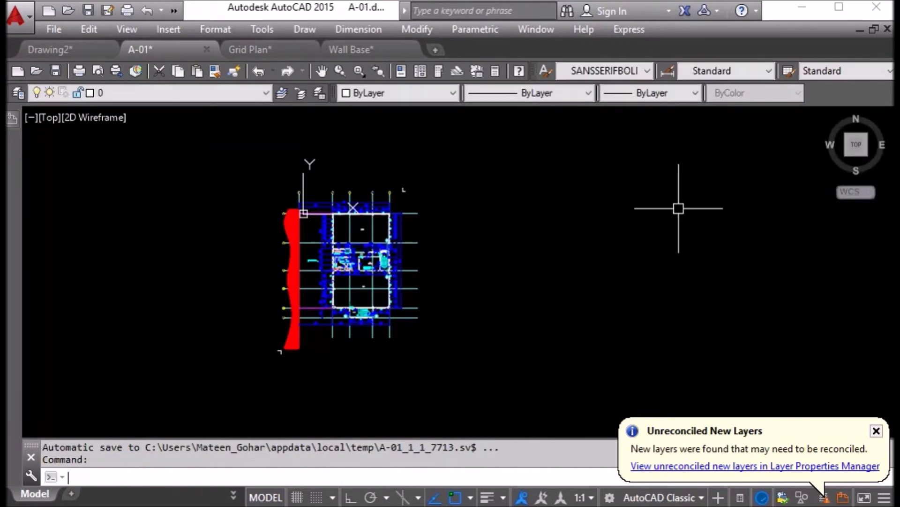
pyautogui.click(267, 49)
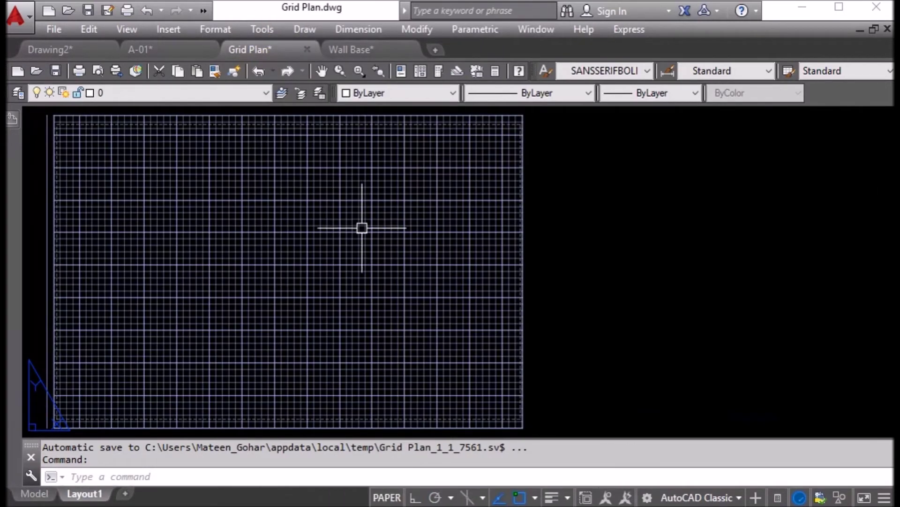
# Turn off the grid display and bring Grid Plan's model-space grid lines into view
pyautogui.scroll(-2, 325, 221)
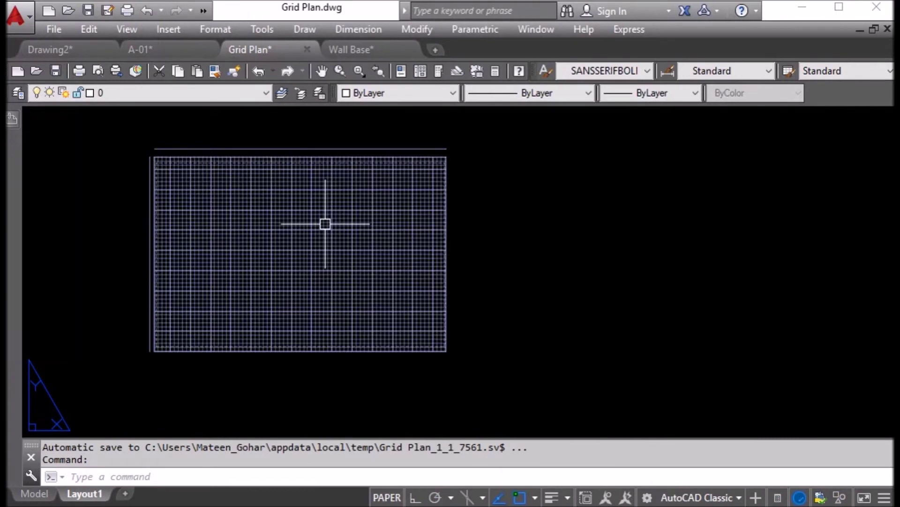
pyautogui.press('F7')
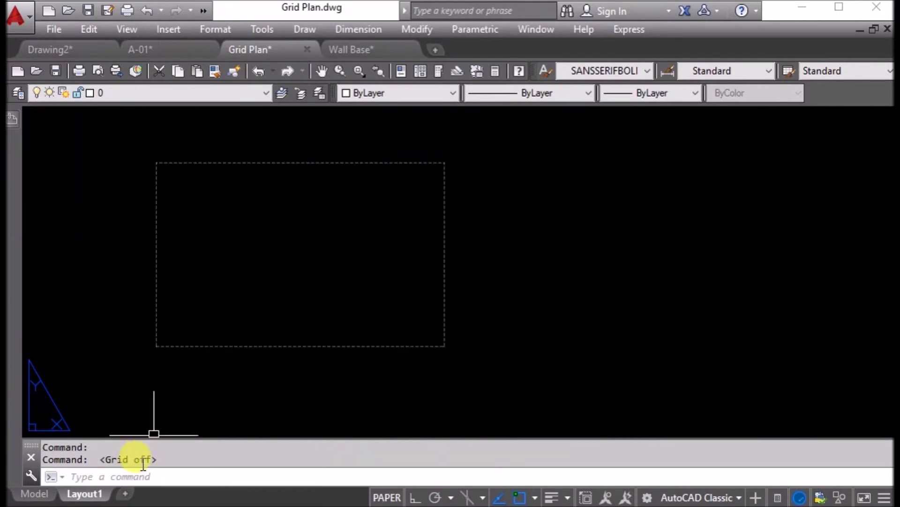
pyautogui.click(34, 492)
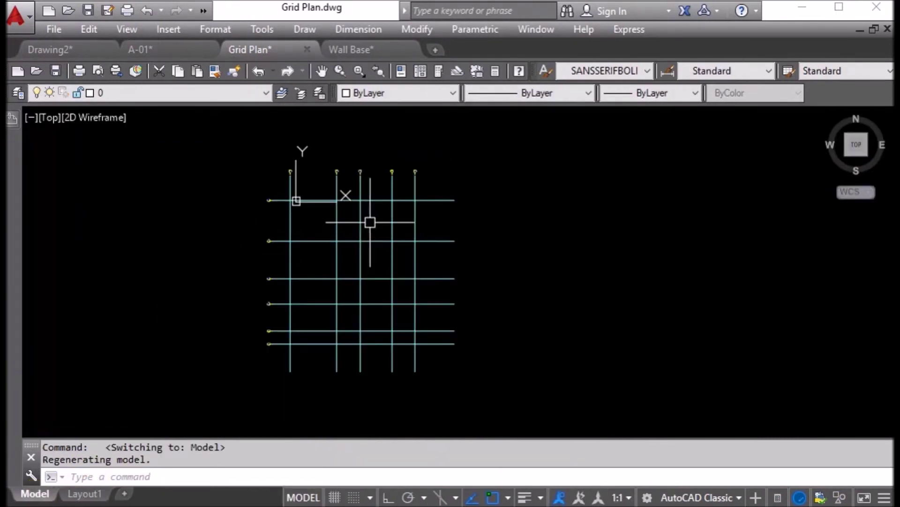
pyautogui.moveTo(370, 222); pyautogui.dragTo(466, 226, button='middle')
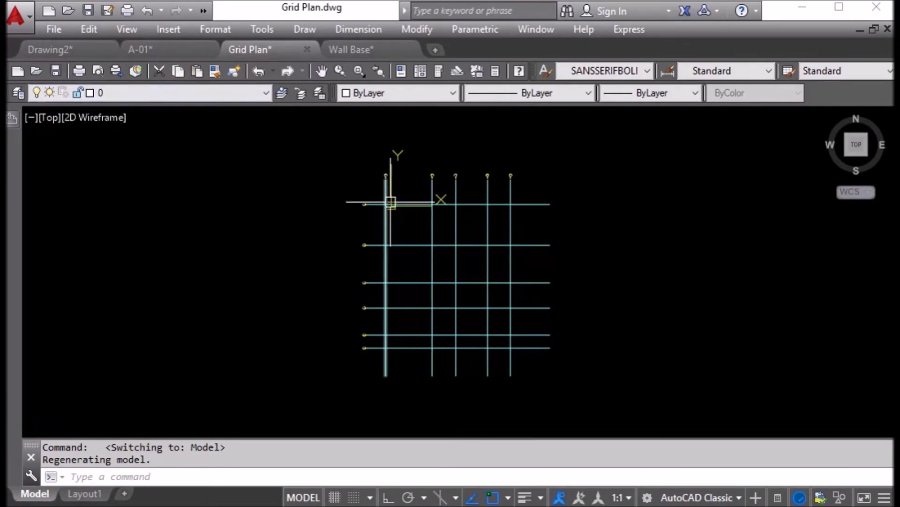
pyautogui.moveTo(424, 242); pyautogui.dragTo(402, 224, button='middle')
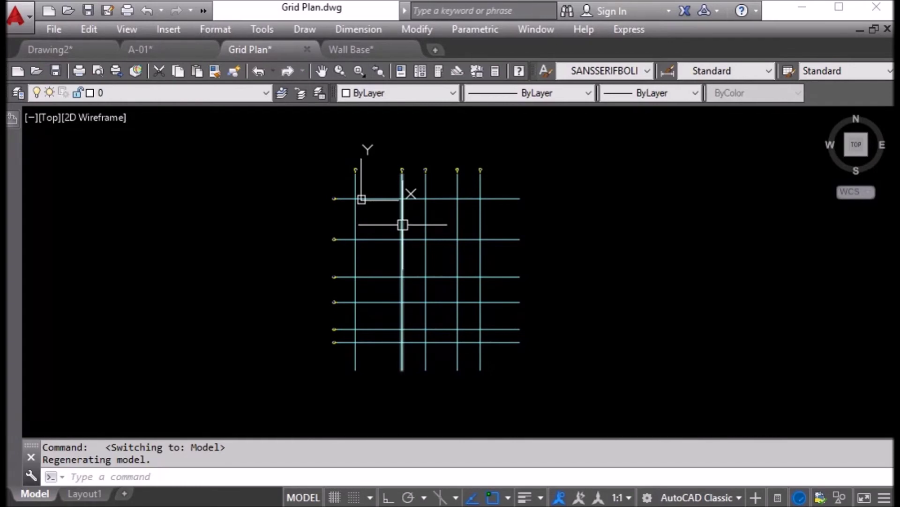
pyautogui.scroll(4, 402, 170)
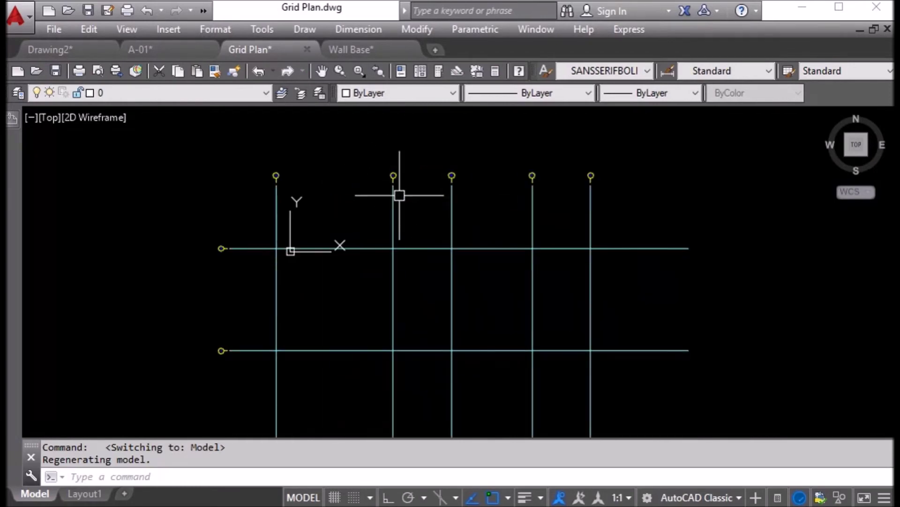
# Abandon a started polyline and begin a rectangle with REC instead
pyautogui.write('pl')
pyautogui.press('Return')
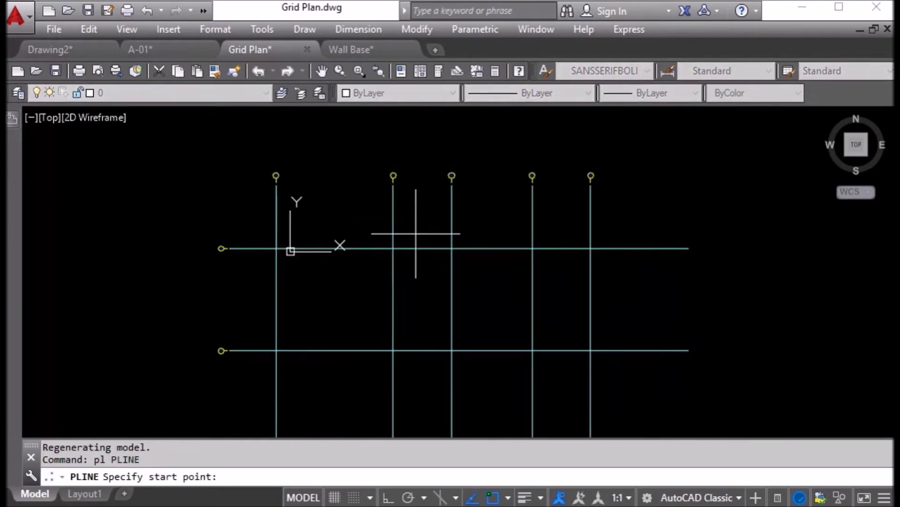
pyautogui.scroll(-4, 415, 234)
pyautogui.press('Escape')
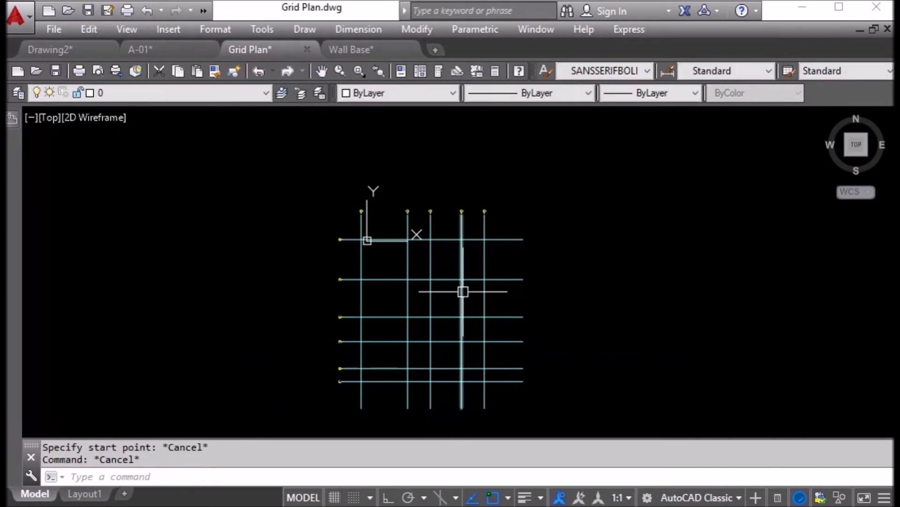
pyautogui.write('r')
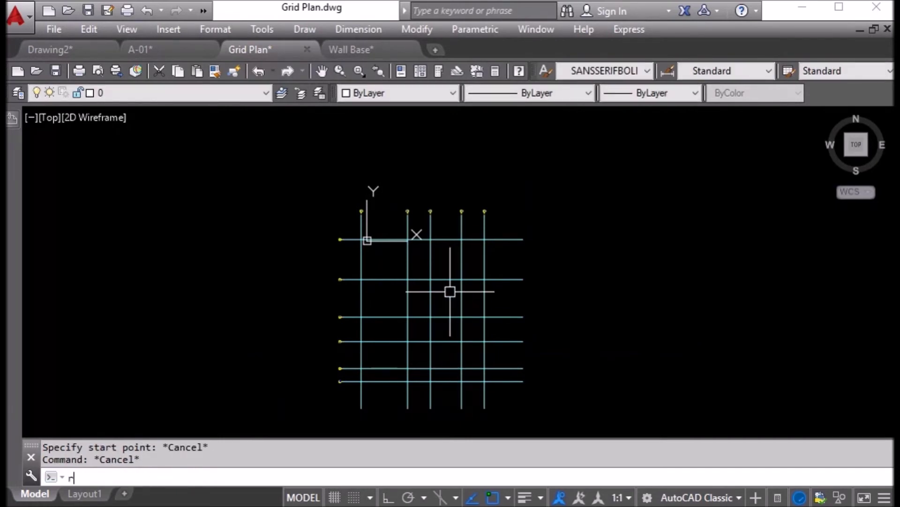
pyautogui.write('ec')
pyautogui.rightClick(449, 291)
# Draw a rectangle around the grid lines and color it Green
pyautogui.click(305, 170)
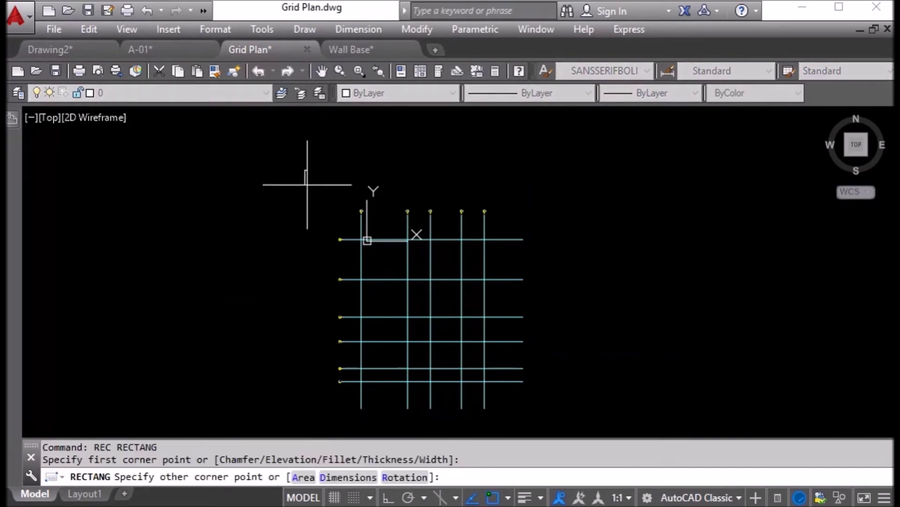
pyautogui.moveTo(530, 386); pyautogui.dragTo(519, 316, button='middle')
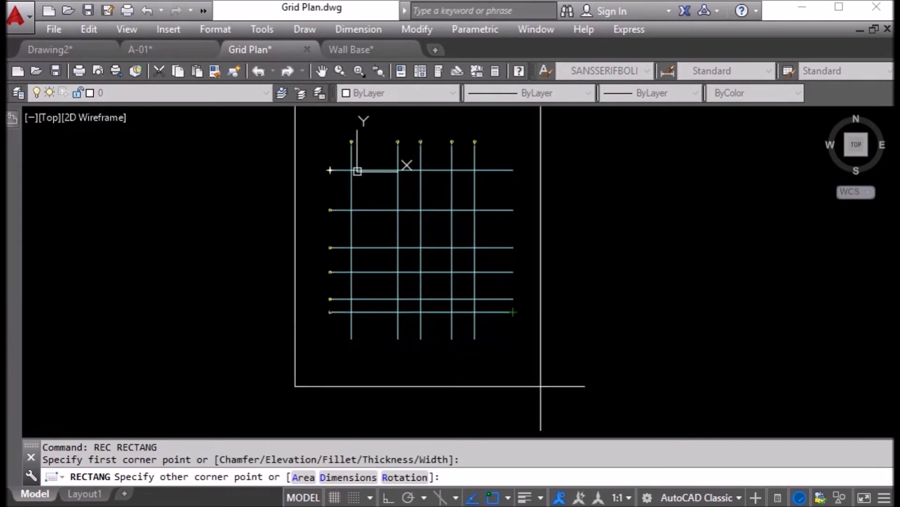
pyautogui.click(565, 400)
pyautogui.click(563, 328)
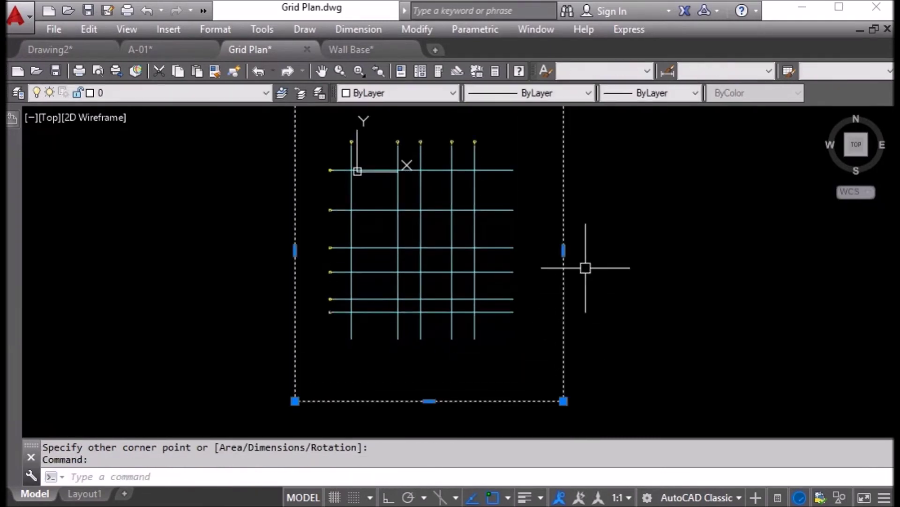
pyautogui.moveTo(420, 258)
pyautogui.mouseDown(button='middle')
pyautogui.moveTo(436, 269)
pyautogui.moveTo(434, 280)
pyautogui.mouseUp(button='middle')
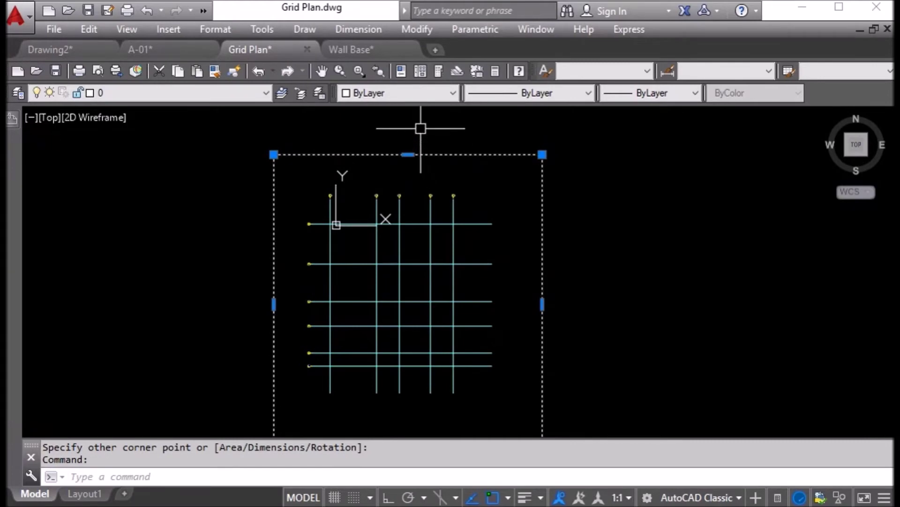
pyautogui.click(427, 93)
pyautogui.click(407, 161)
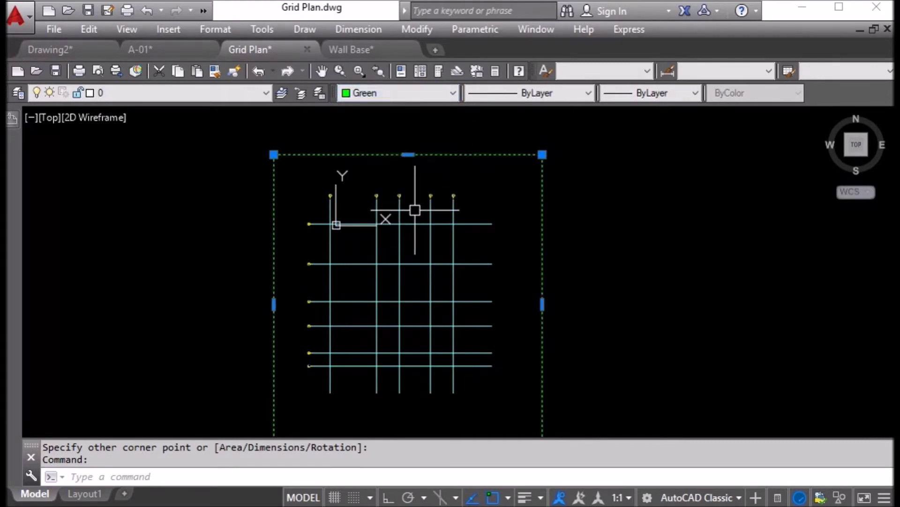
pyautogui.press('Escape')
# Draw a polyline forming both corner-to-corner diagonals plus a horizontal midline to the left edge
pyautogui.scroll(-2, 390, 172)
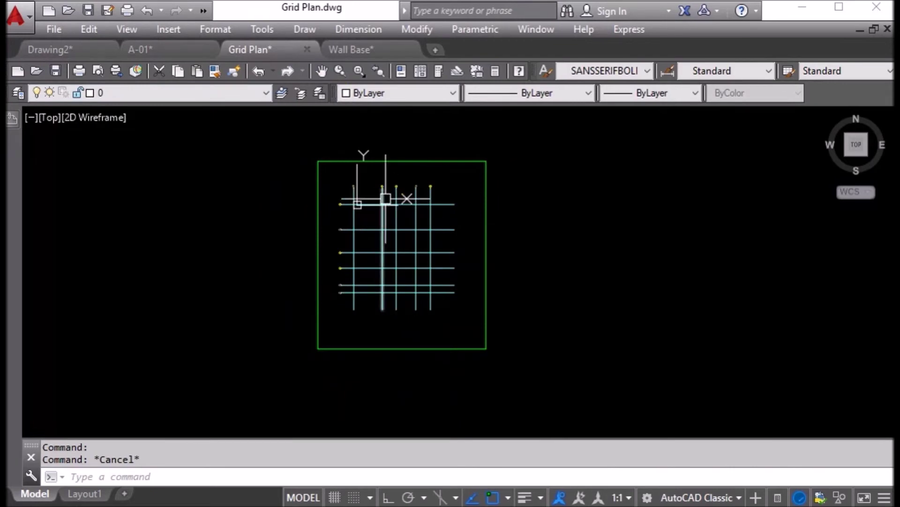
pyautogui.write('pl')
pyautogui.press('Return')
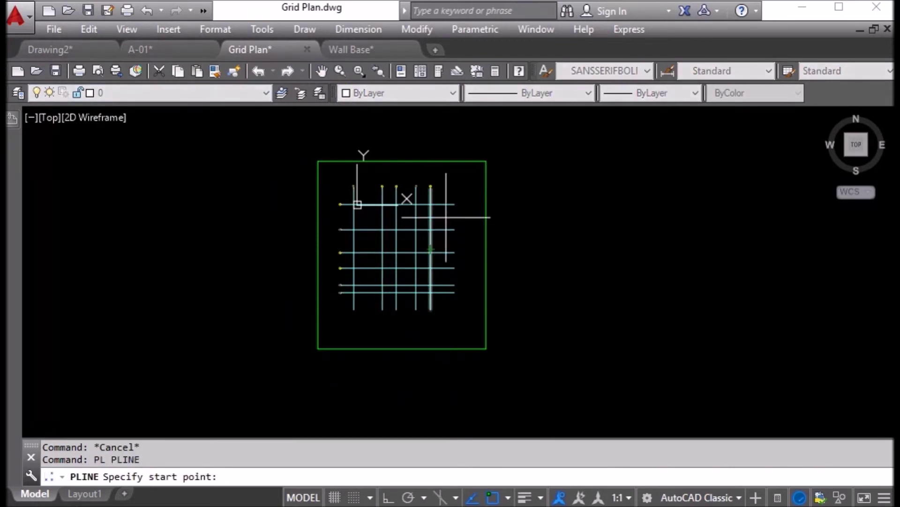
pyautogui.click(486, 161)
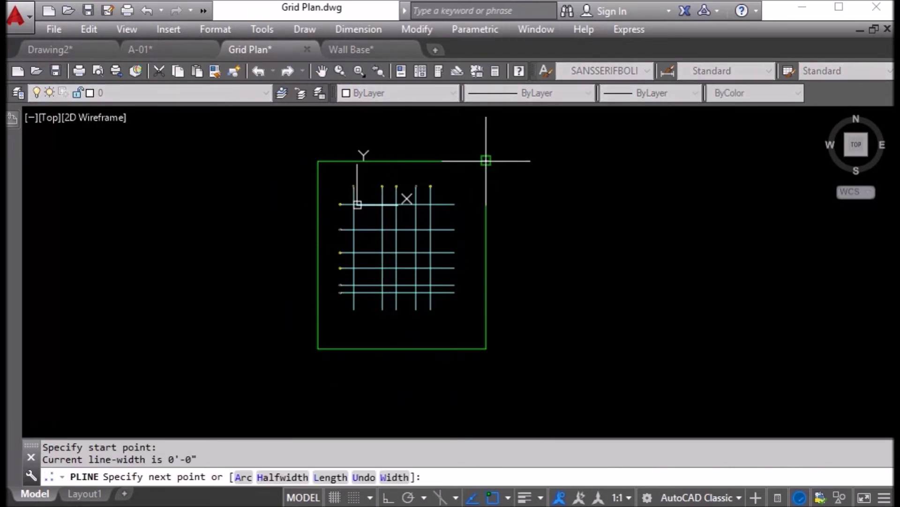
pyautogui.click(318, 348)
pyautogui.click(318, 161)
pyautogui.click(487, 348)
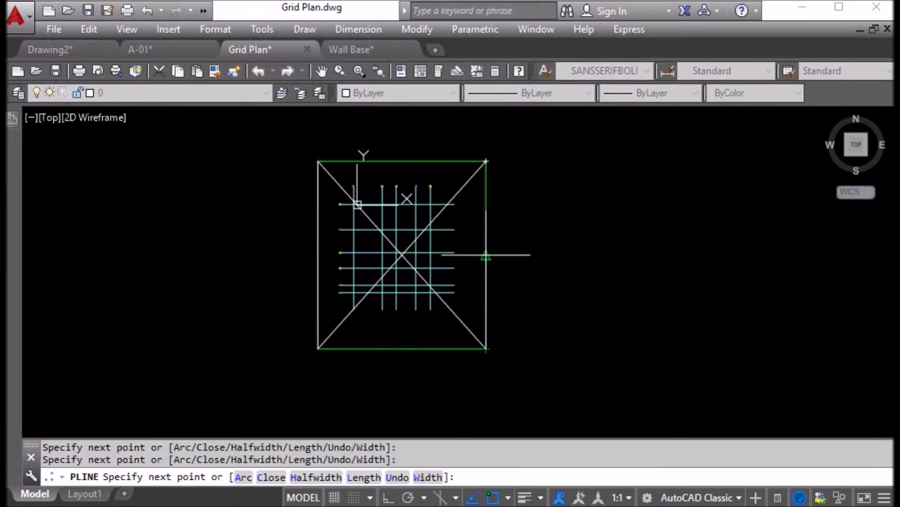
pyautogui.click(318, 255)
pyautogui.press('Return')
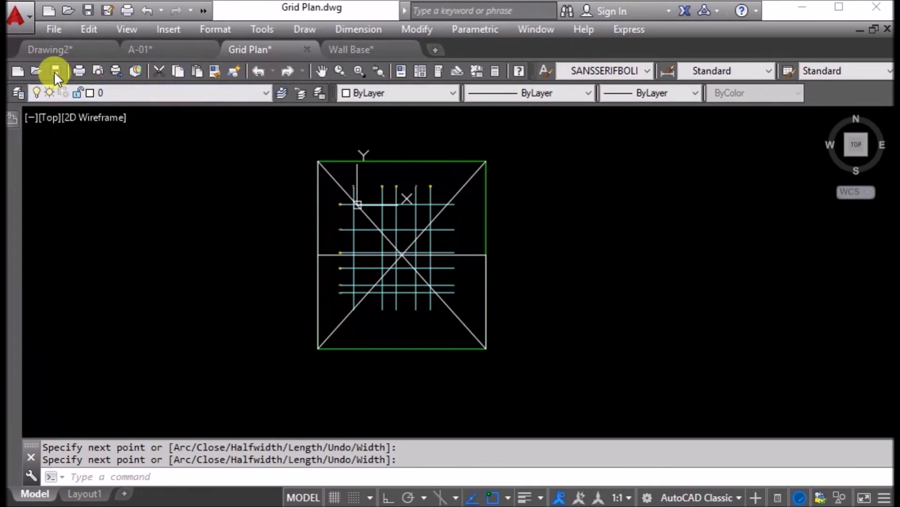
# Save Grid Plan and reload its changed xref in A-01 from the notification balloon
pyautogui.hotkey('ctrl', 's')
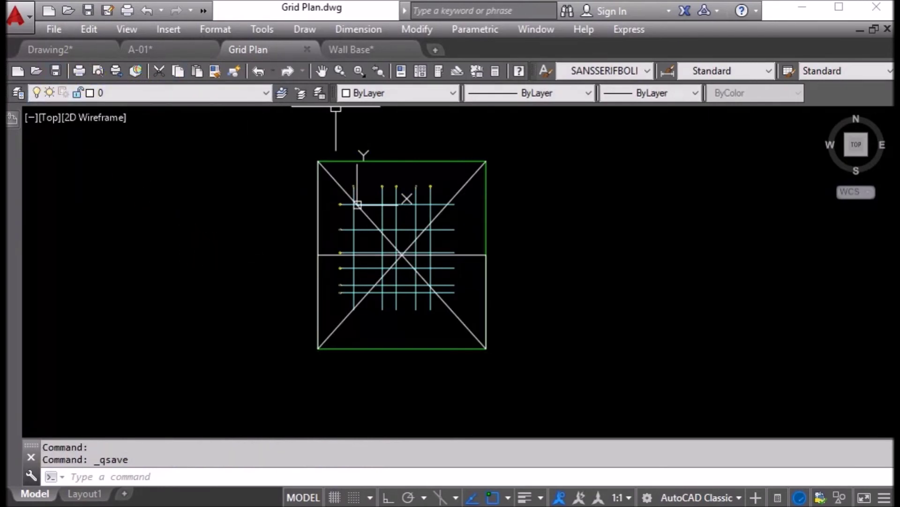
pyautogui.click(167, 49)
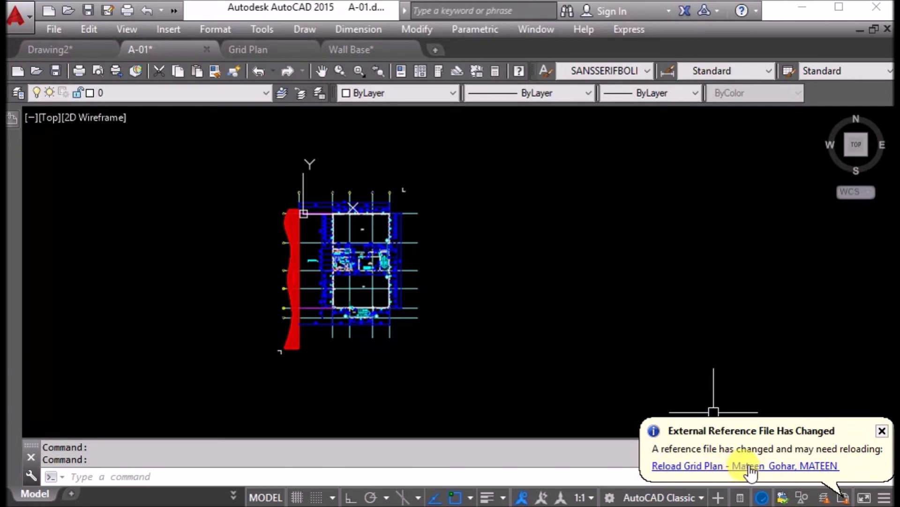
pyautogui.click(779, 467)
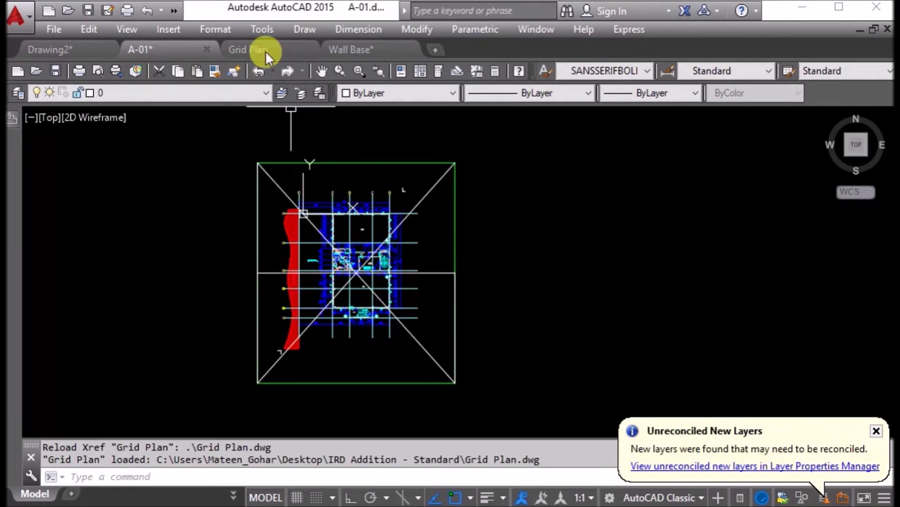
pyautogui.moveTo(262, 44)
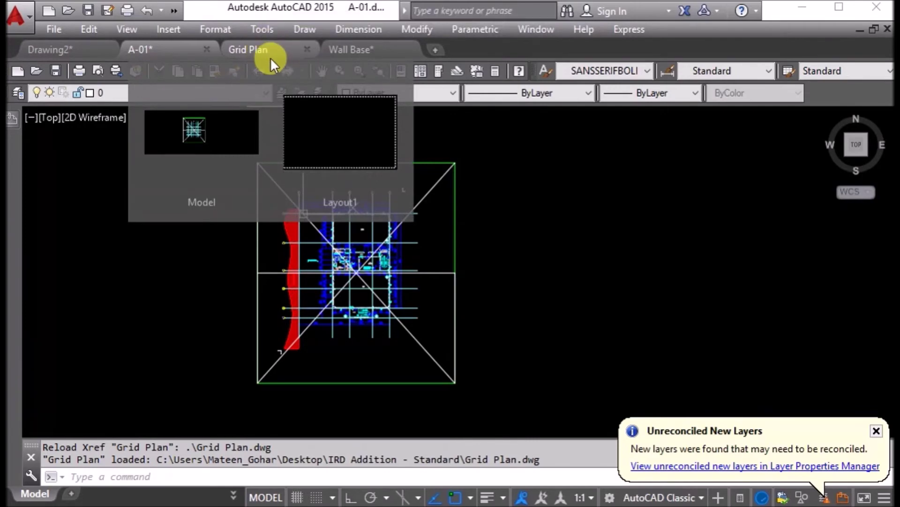
pyautogui.click(232, 118)
pyautogui.click(150, 49)
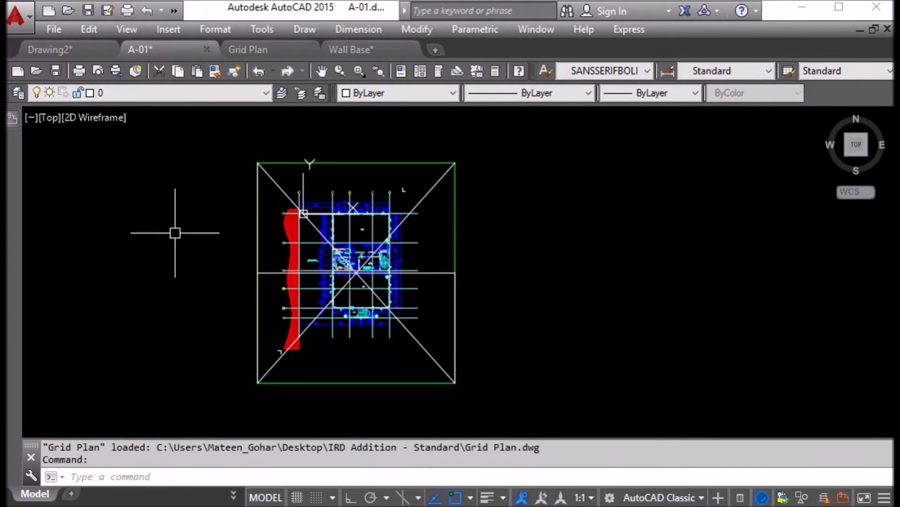
# In Wall Base, draw a rectangle between wall corners in the main room
pyautogui.click(351, 48)
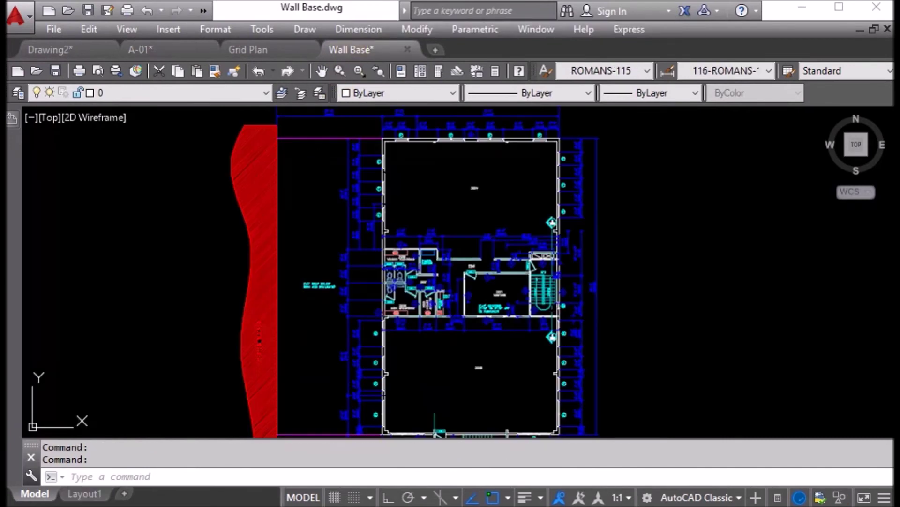
pyautogui.moveTo(475, 200); pyautogui.dragTo(322, 183, button='middle')
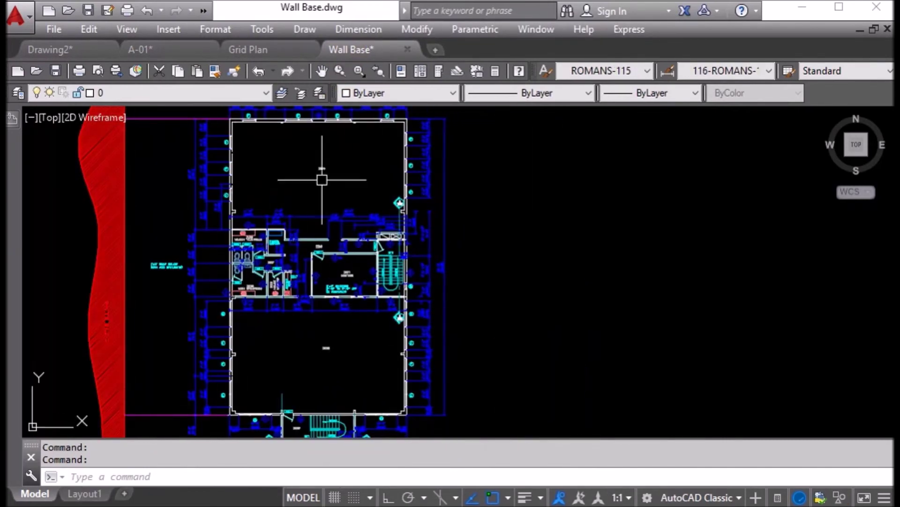
pyautogui.write('r')
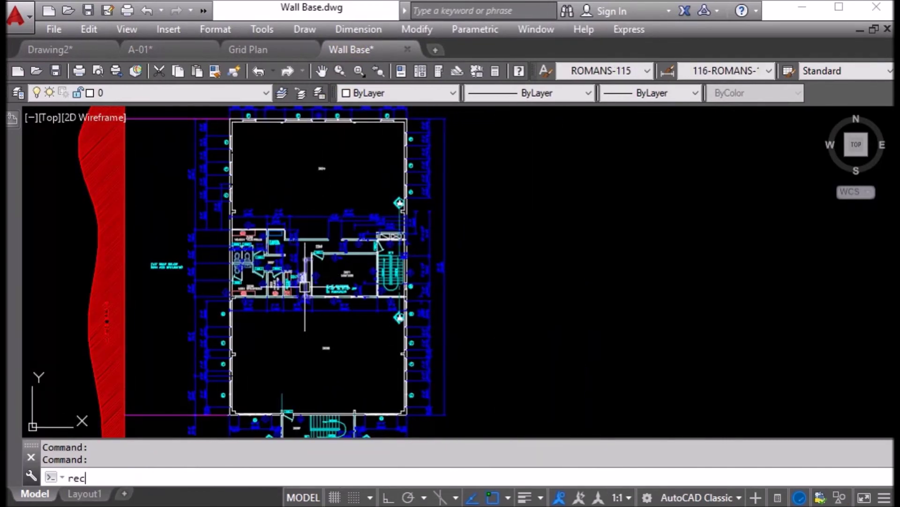
pyautogui.write('ec')
pyautogui.press('Return')
pyautogui.scroll(8, 394, 330)
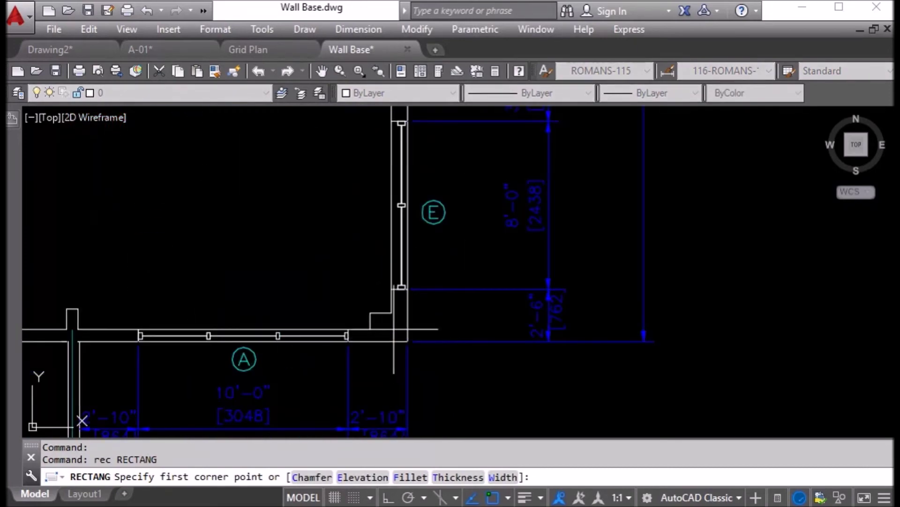
pyautogui.click(371, 313)
pyautogui.scroll(-4, 373, 316)
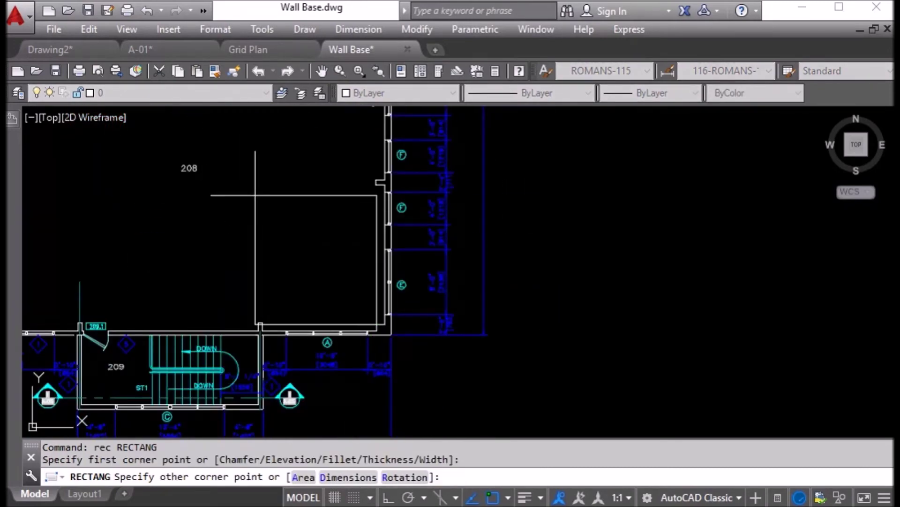
pyautogui.moveTo(200, 162); pyautogui.dragTo(372, 289, button='middle')
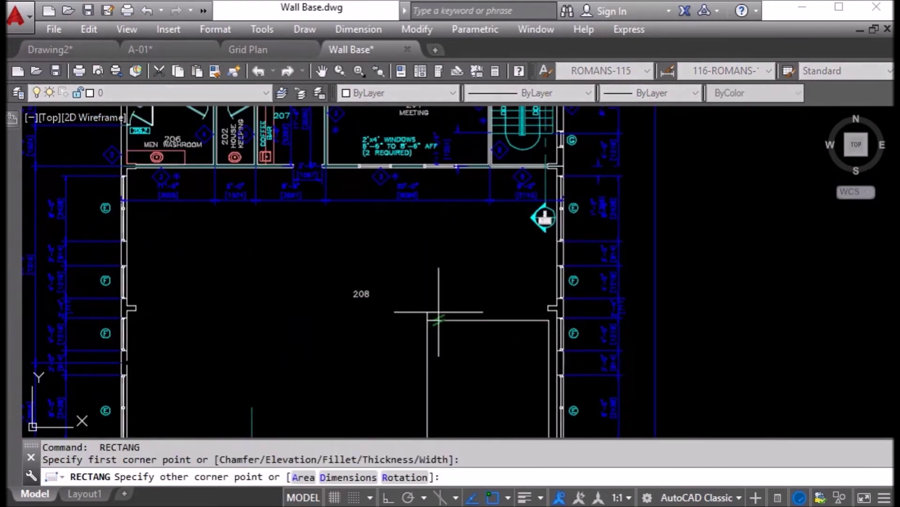
pyautogui.scroll(4, 540, 215)
pyautogui.click(524, 204)
pyautogui.scroll(-3, 523, 204)
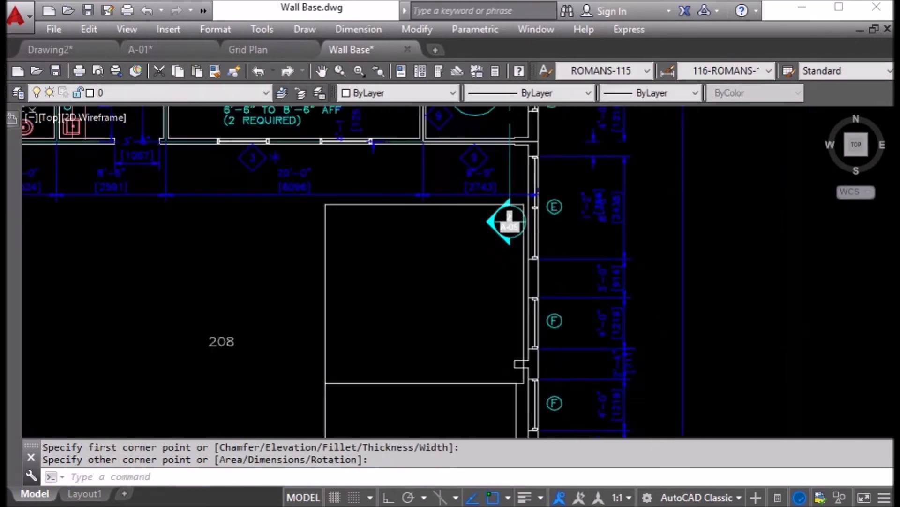
pyautogui.scroll(-5, 455, 345)
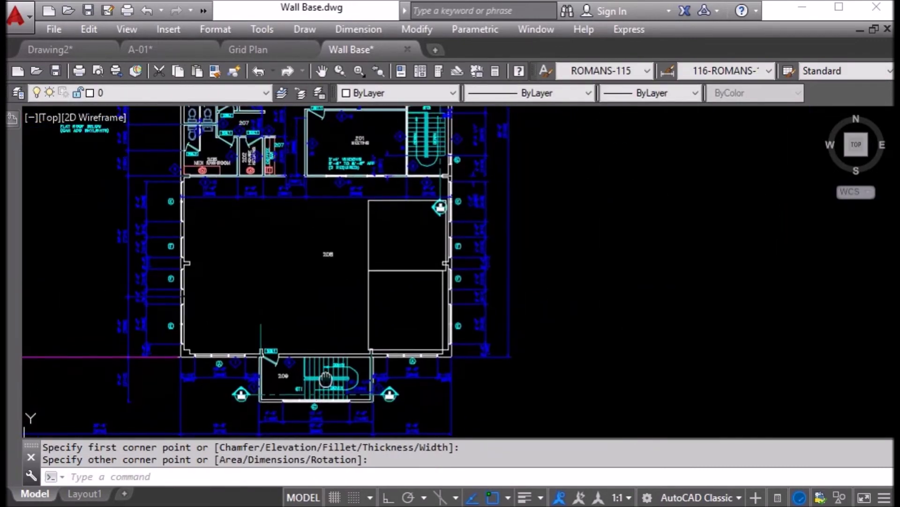
pyautogui.moveTo(326, 378); pyautogui.dragTo(325, 381, button='middle')
# Draw a circle inside the upper and lower rectangles, then save Wall Base
pyautogui.write('c')
pyautogui.press('Return')
pyautogui.click(404, 236)
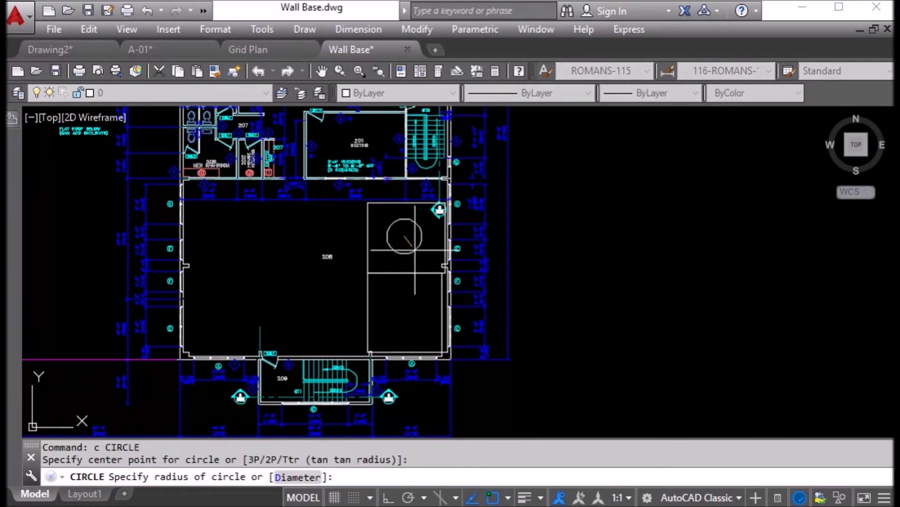
pyautogui.click(419, 255)
pyautogui.press('Return')
pyautogui.click(404, 306)
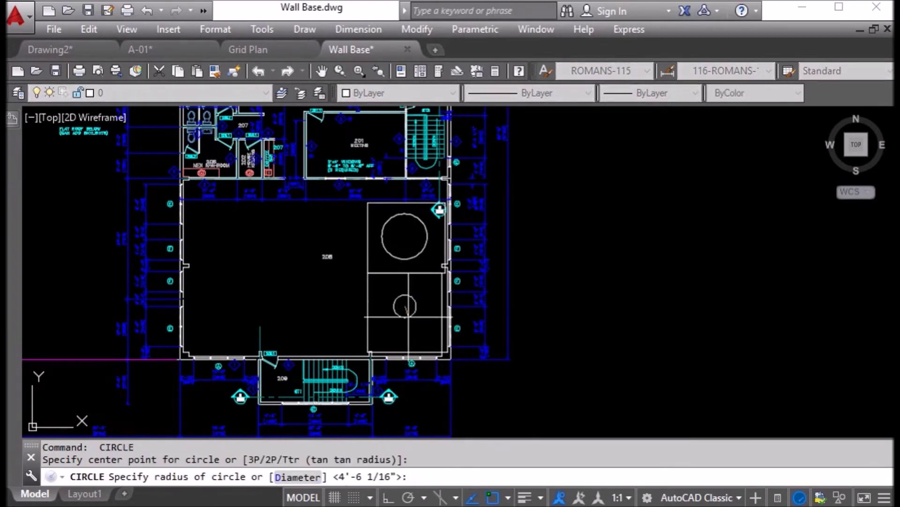
pyautogui.click(429, 321)
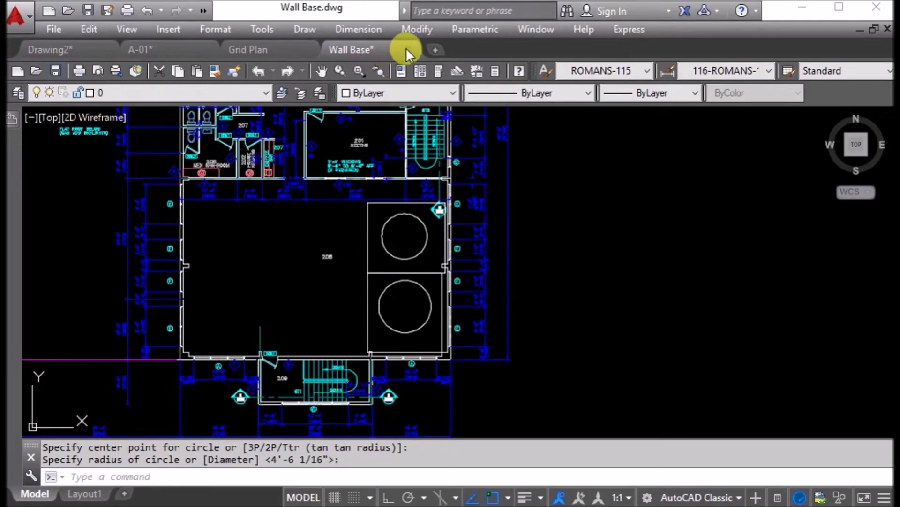
pyautogui.hotkey('ctrl', 's')
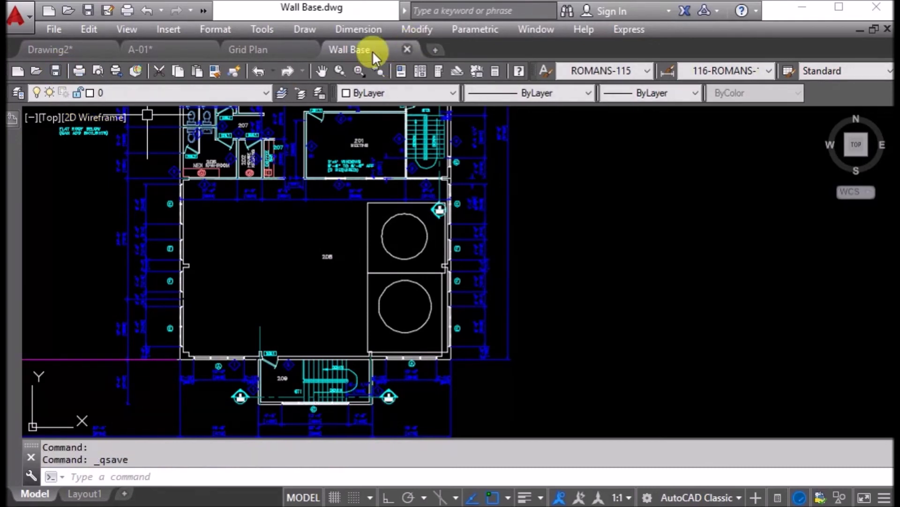
pyautogui.click(182, 52)
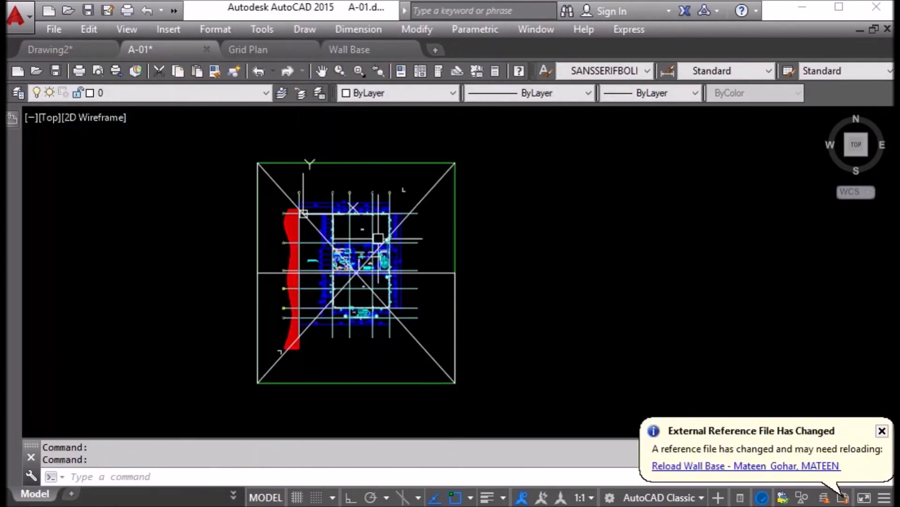
# Reload Wall Base in A-01 from the balloon, then go back to Wall Base.dwg
pyautogui.click(700, 462)
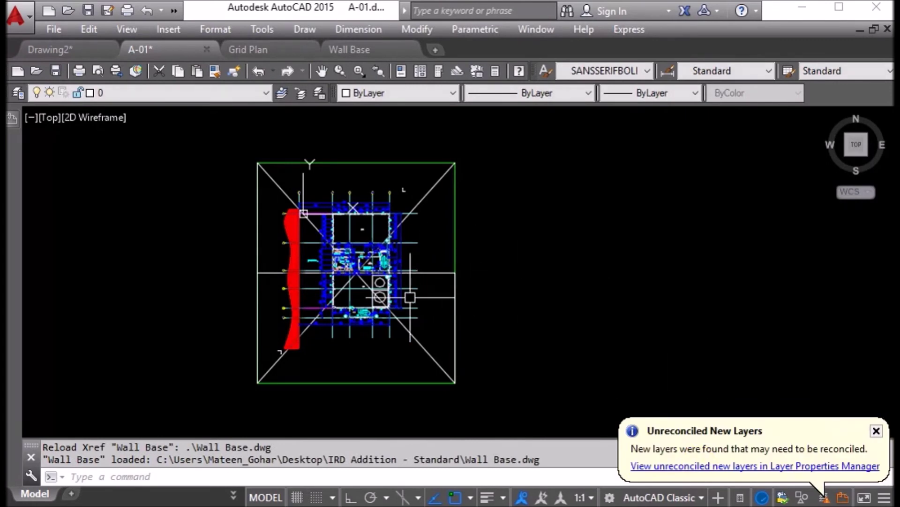
pyautogui.scroll(6, 394, 291)
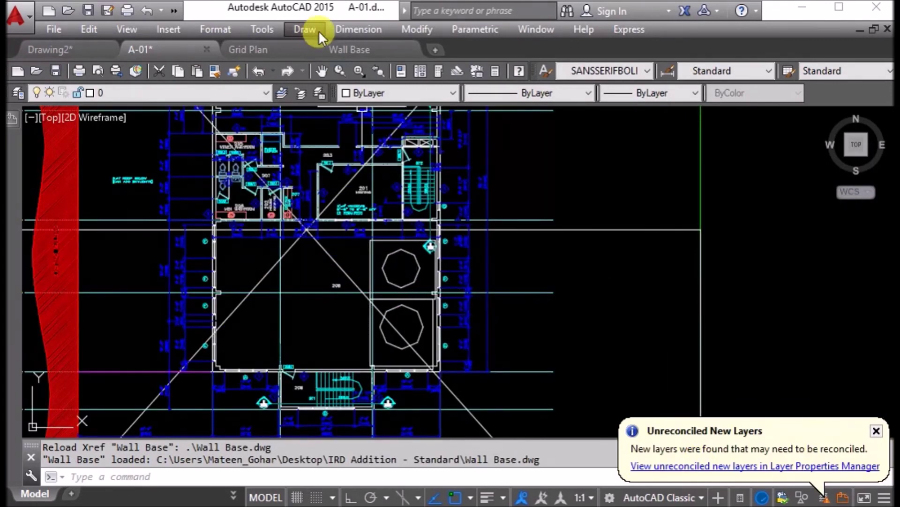
pyautogui.click(364, 46)
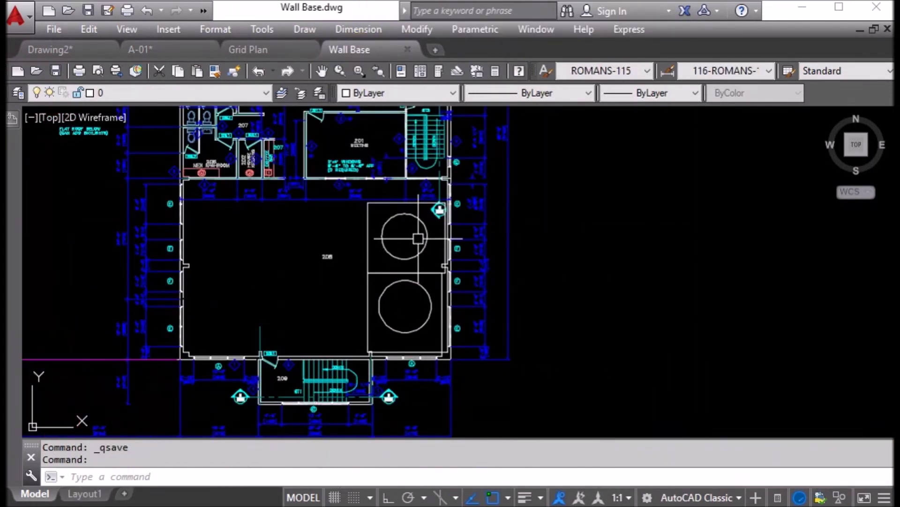
# Erase the rectangles and circles from Wall Base, then close it, saving changes
pyautogui.click(447, 200)
pyautogui.click(388, 307)
pyautogui.press('Delete')
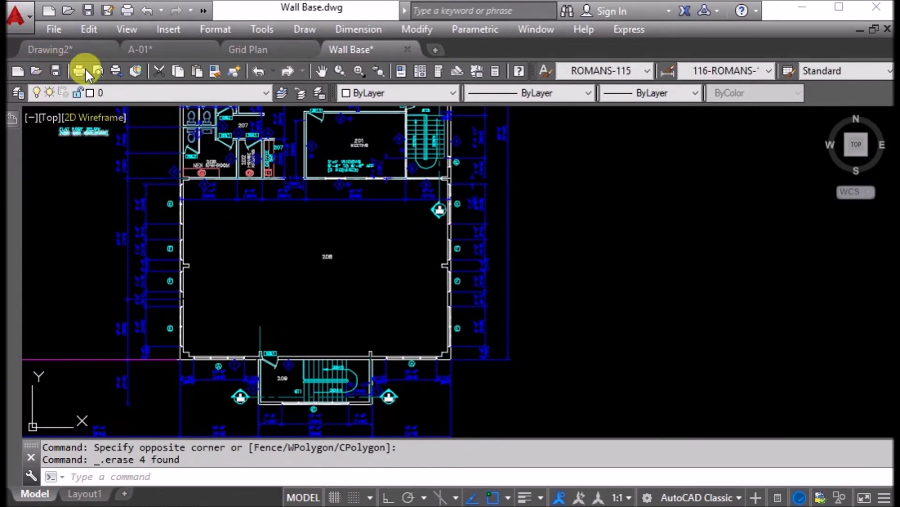
pyautogui.click(408, 50)
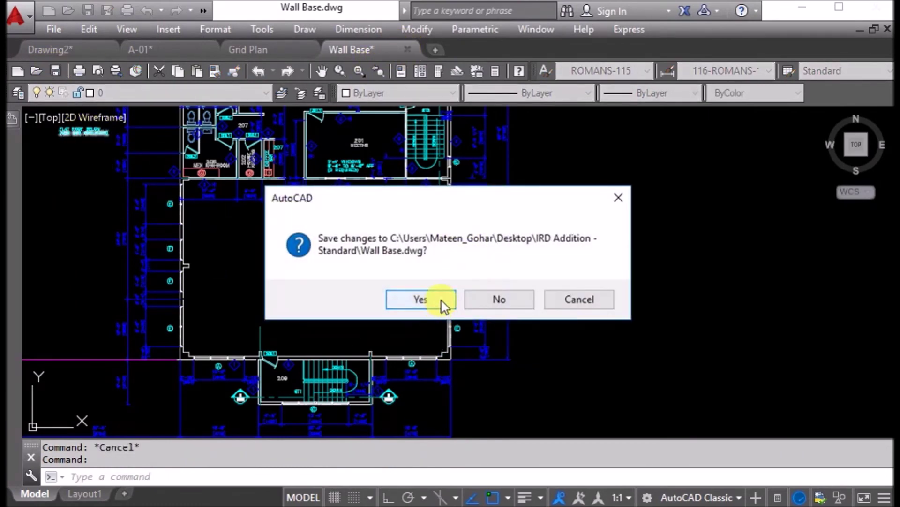
pyautogui.click(442, 301)
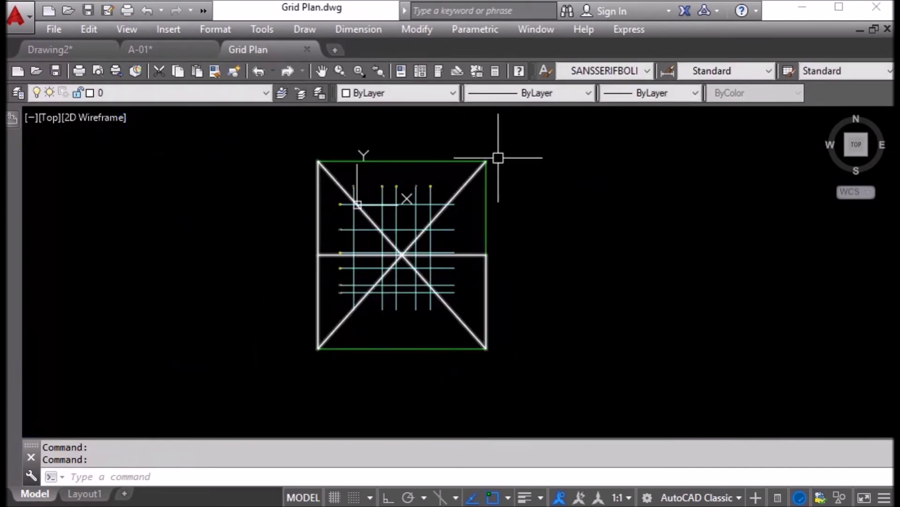
# Erase Grid Plan's crossed green rectangle, then close it, saving changes
pyautogui.click(497, 155)
pyautogui.click(477, 277)
pyautogui.press('Delete')
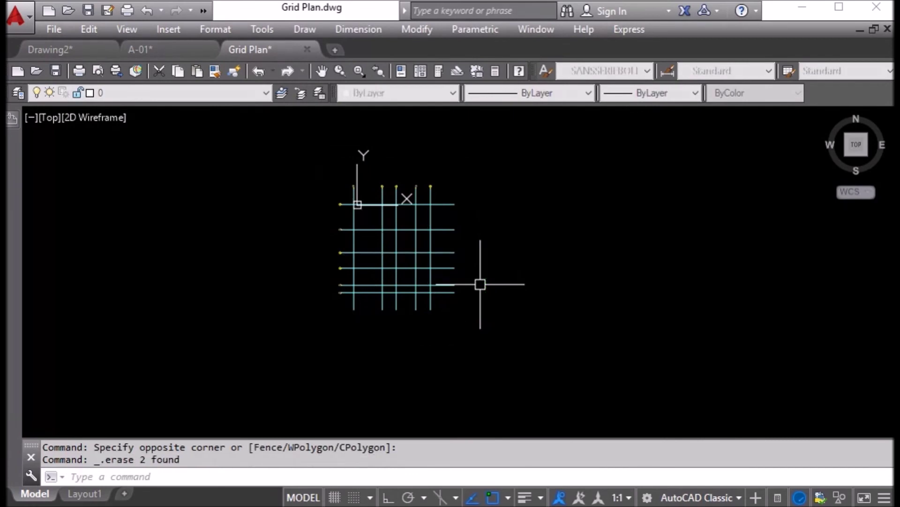
pyautogui.click(308, 49)
pyautogui.click(432, 300)
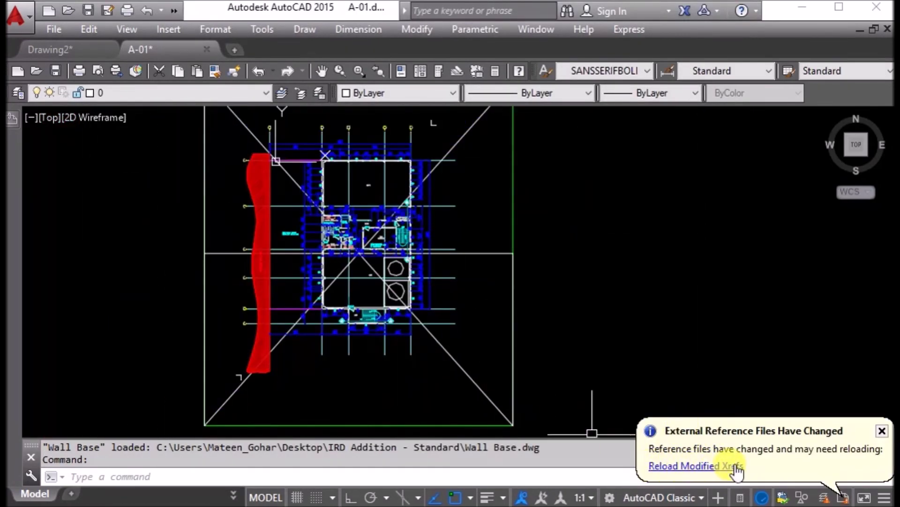
# Reload Grid Plan and Wall Base together from the External References palette
pyautogui.moveTo(15, 118)
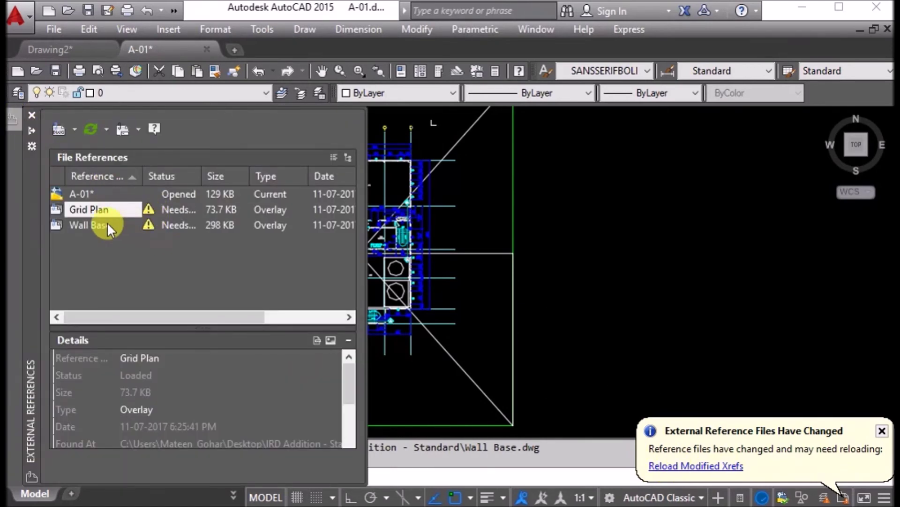
pyautogui.click(91, 225)
pyautogui.click(86, 208)
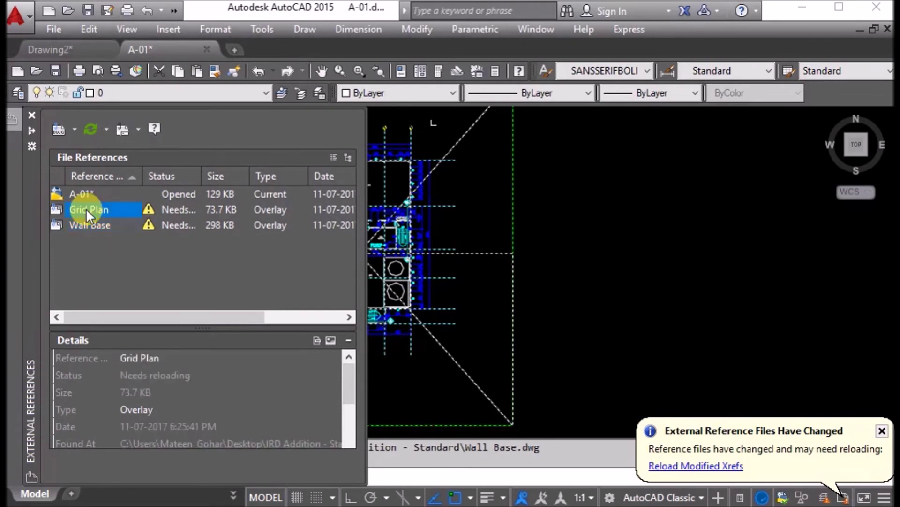
pyautogui.keyDown('ctrl'); pyautogui.click(90, 223); pyautogui.keyUp('ctrl')
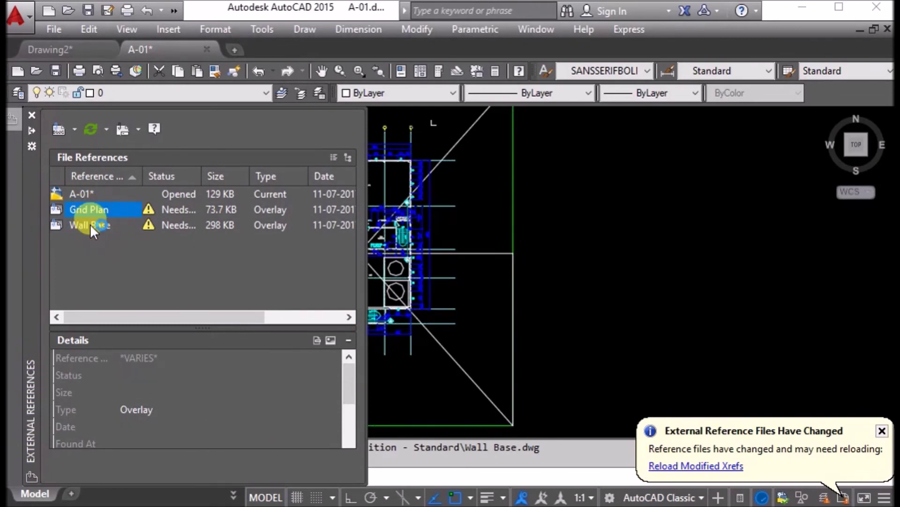
pyautogui.rightClick(83, 218)
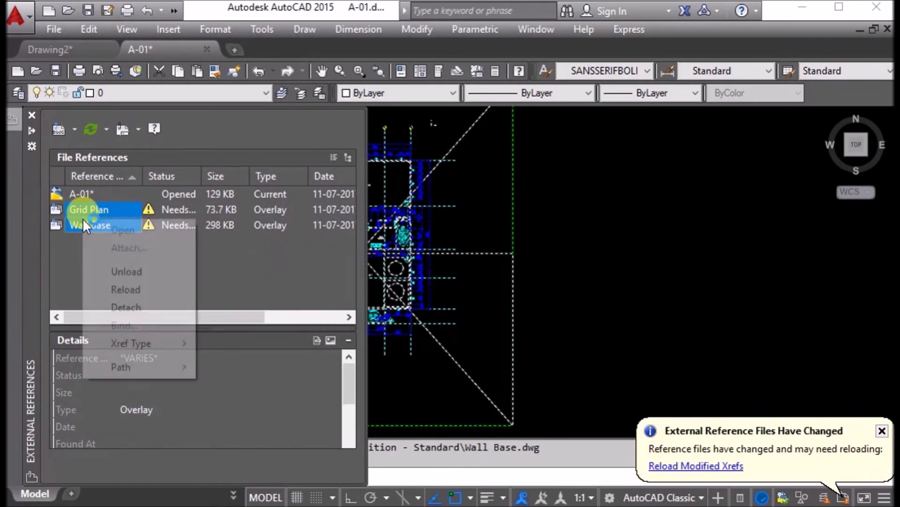
pyautogui.click(133, 288)
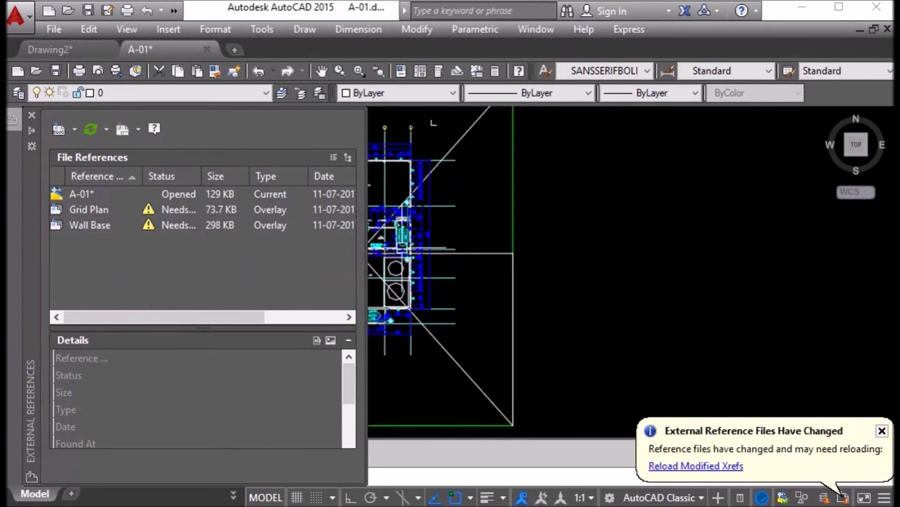
pyautogui.click(89, 214)
pyautogui.keyDown('ctrl'); pyautogui.click(86, 223); pyautogui.keyUp('ctrl')
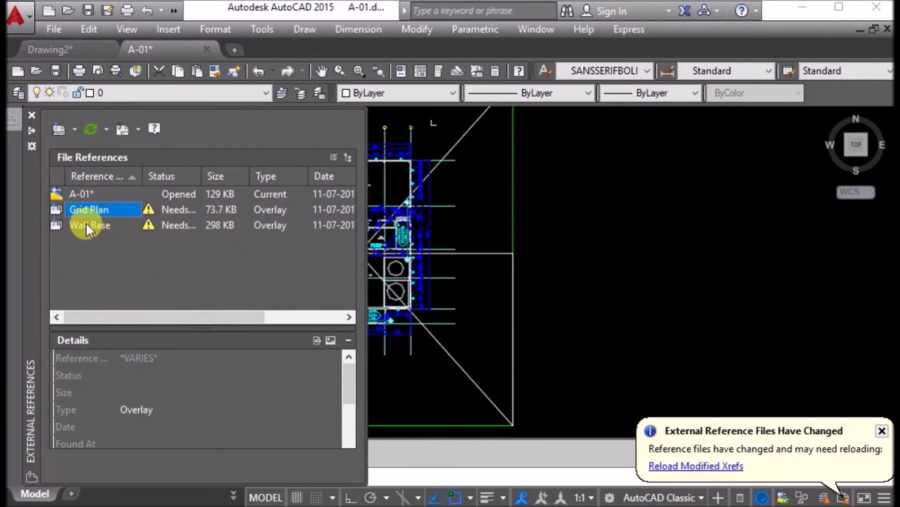
pyautogui.keyDown('ctrl'); pyautogui.click(86, 223); pyautogui.keyUp('ctrl')
pyautogui.keyDown('ctrl'); pyautogui.click(88, 221); pyautogui.keyUp('ctrl')
pyautogui.rightClick(86, 219)
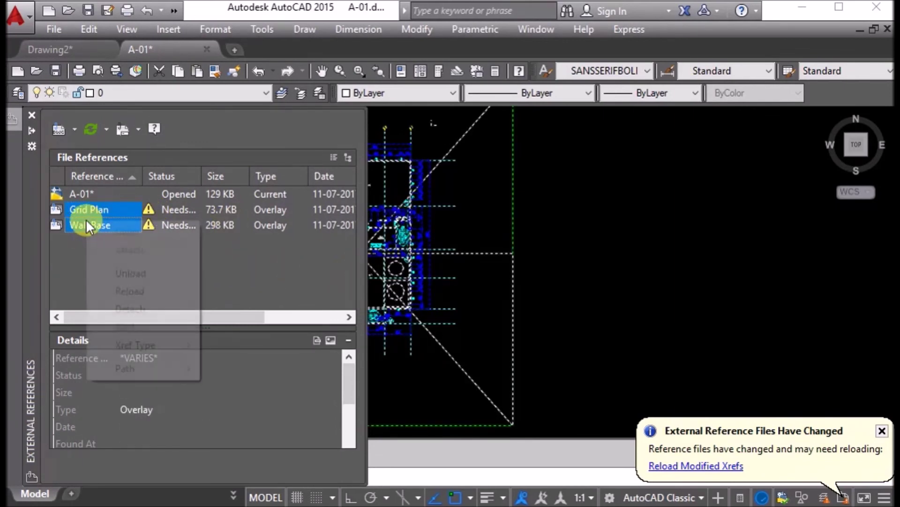
pyautogui.click(125, 288)
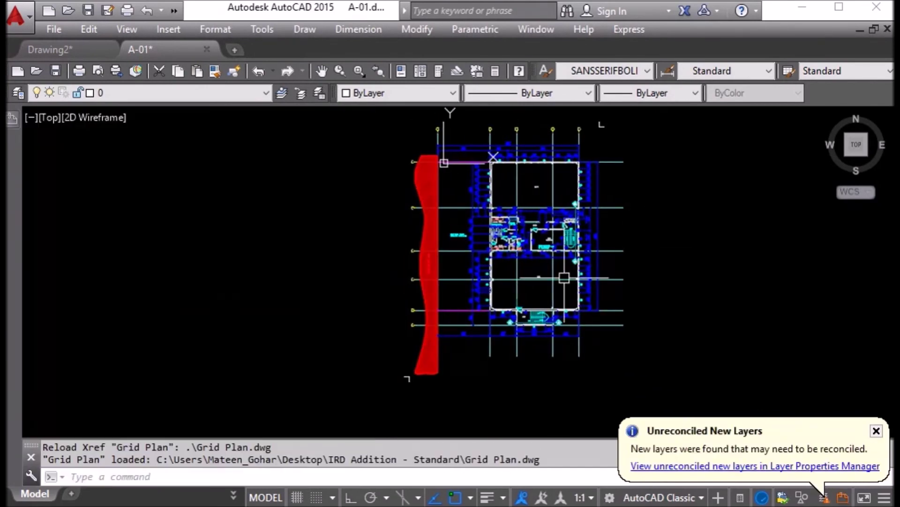
pyautogui.scroll(3, 542, 296)
pyautogui.scroll(-4, 543, 280)
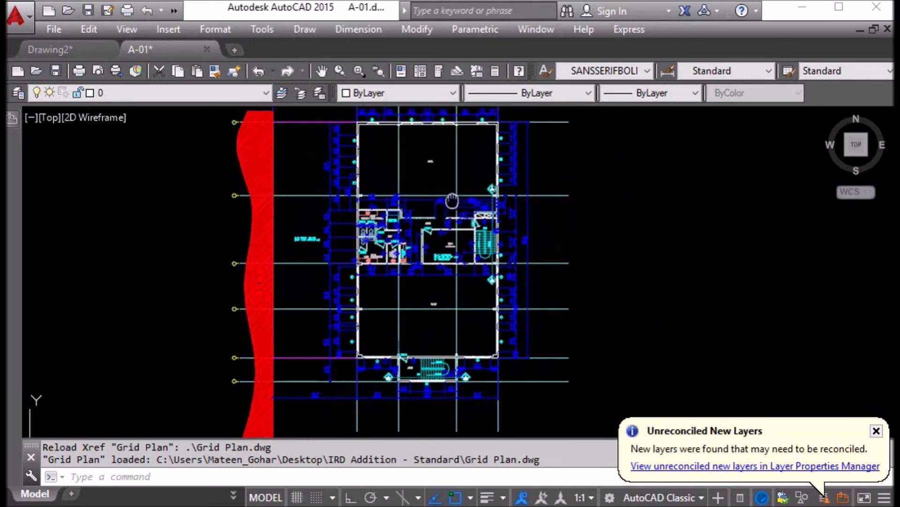
pyautogui.moveTo(373, 242); pyautogui.dragTo(353, 225, button='middle')
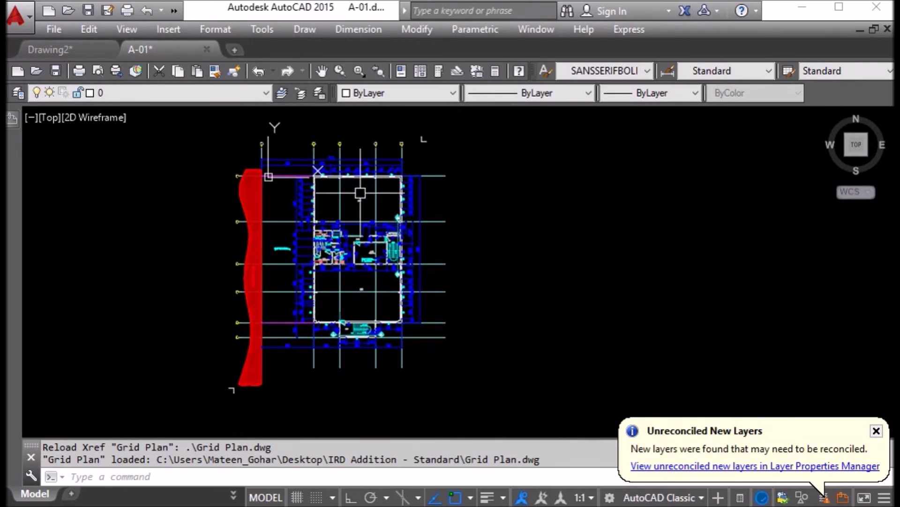
pyautogui.scroll(-2, 332, 212)
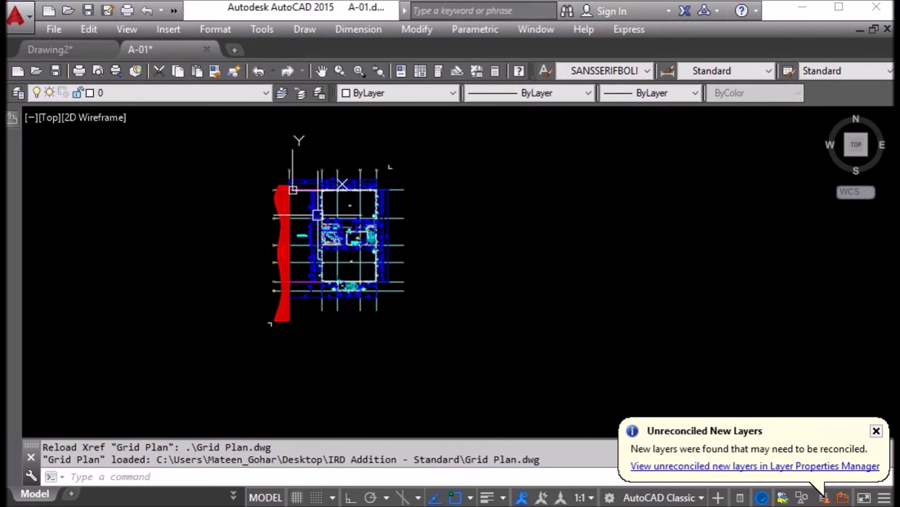
pyautogui.moveTo(318, 210)
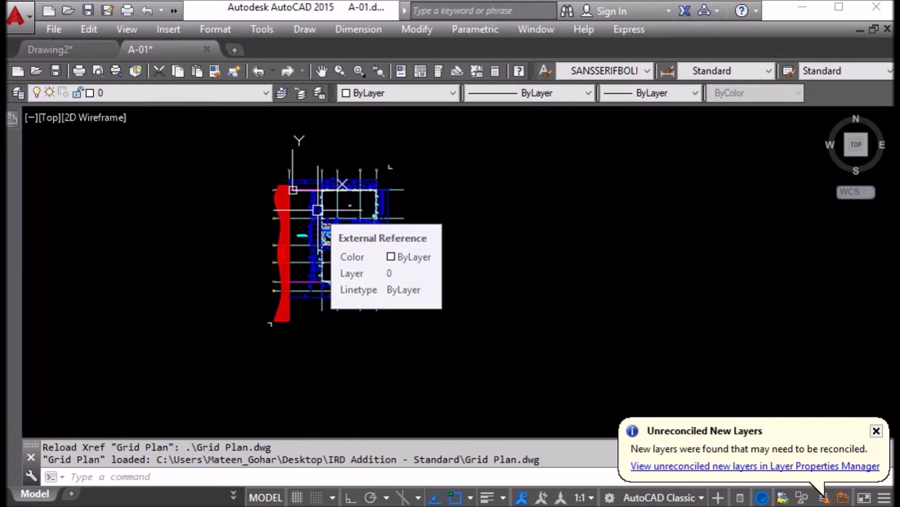
pyautogui.scroll(1, 318, 209)
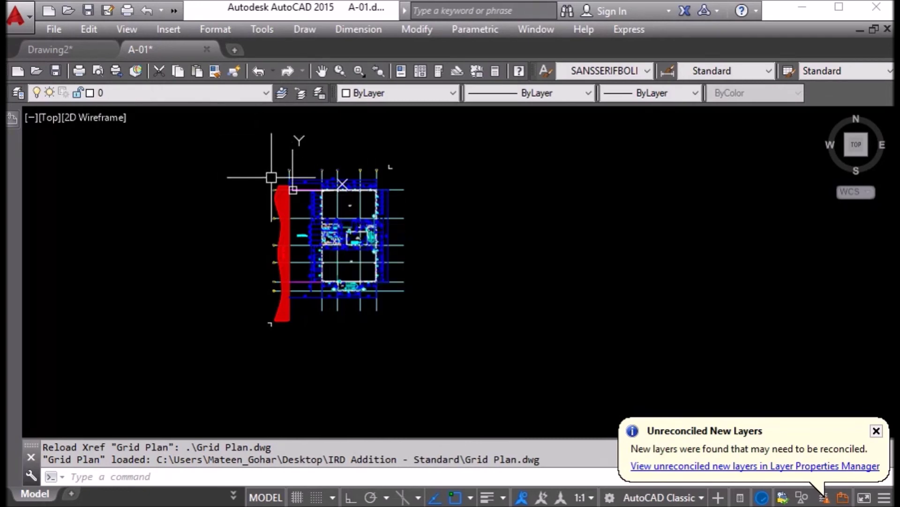
pyautogui.scroll(1, 357, 196)
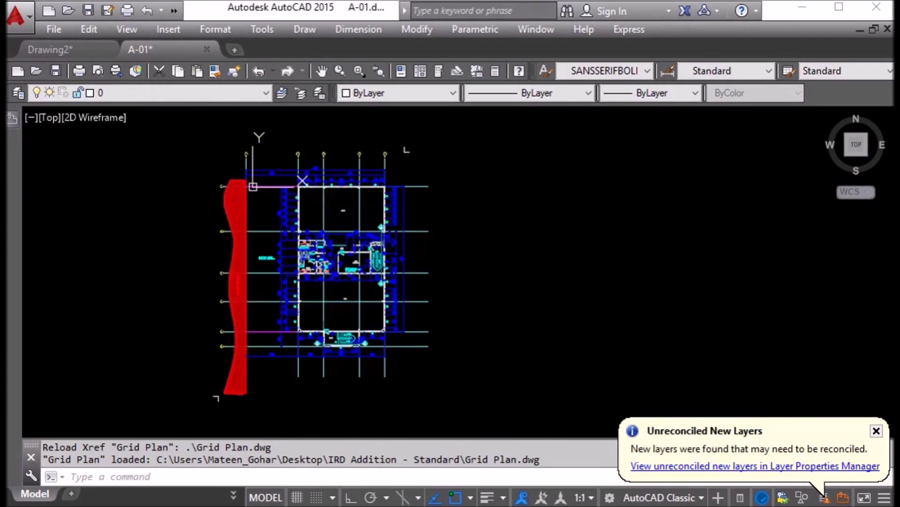
pyautogui.click(359, 230)
pyautogui.press('Escape')
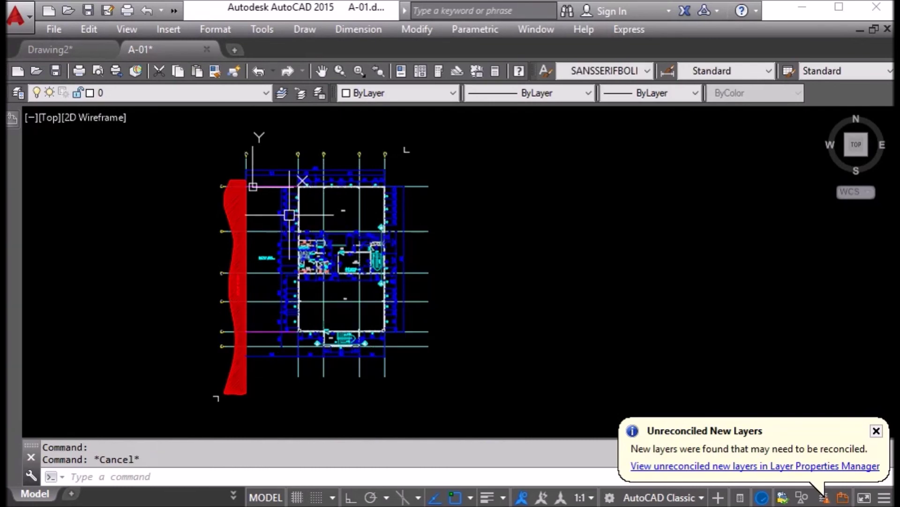
pyautogui.click(255, 212)
pyautogui.scroll(2, 267, 205)
pyautogui.press('Escape')
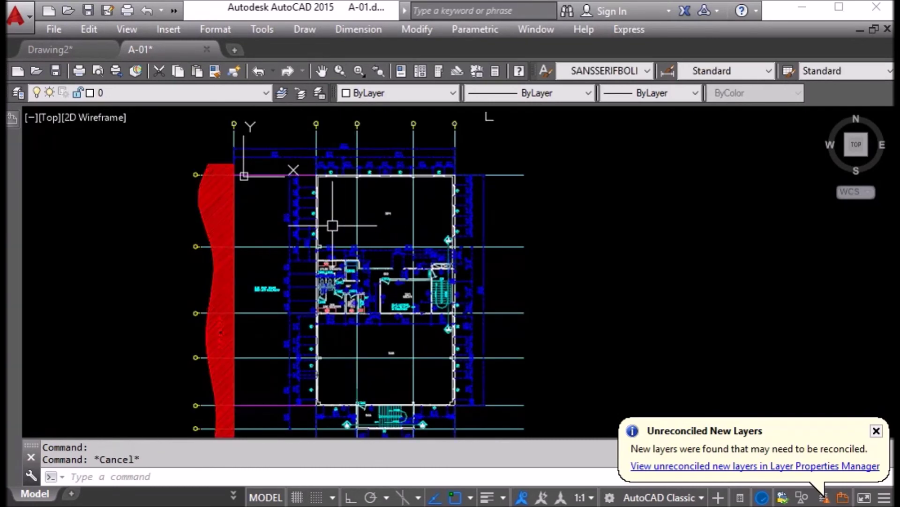